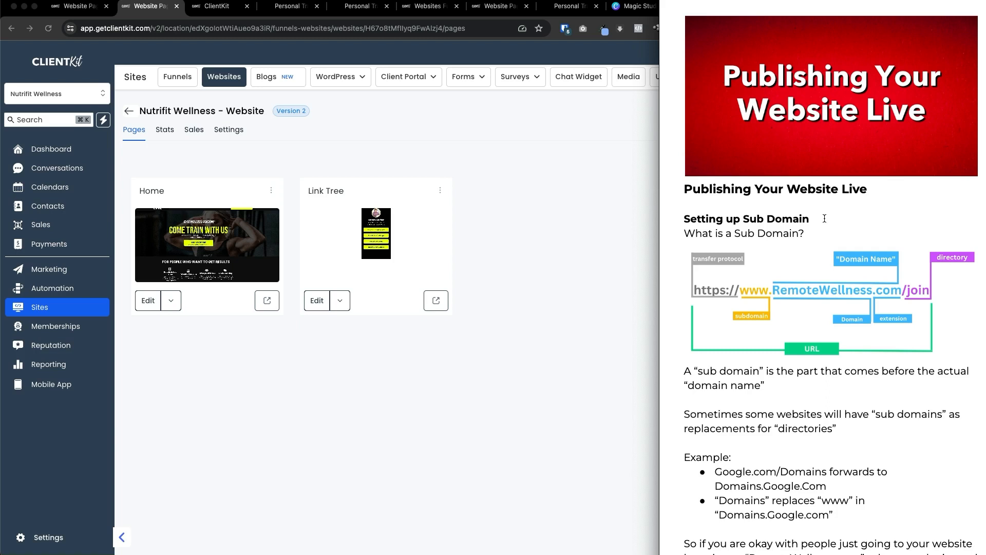
Select theyasin.com as the domain in the Nutrifit Wellness website's settings.
scroll(819, 220, down, 10)
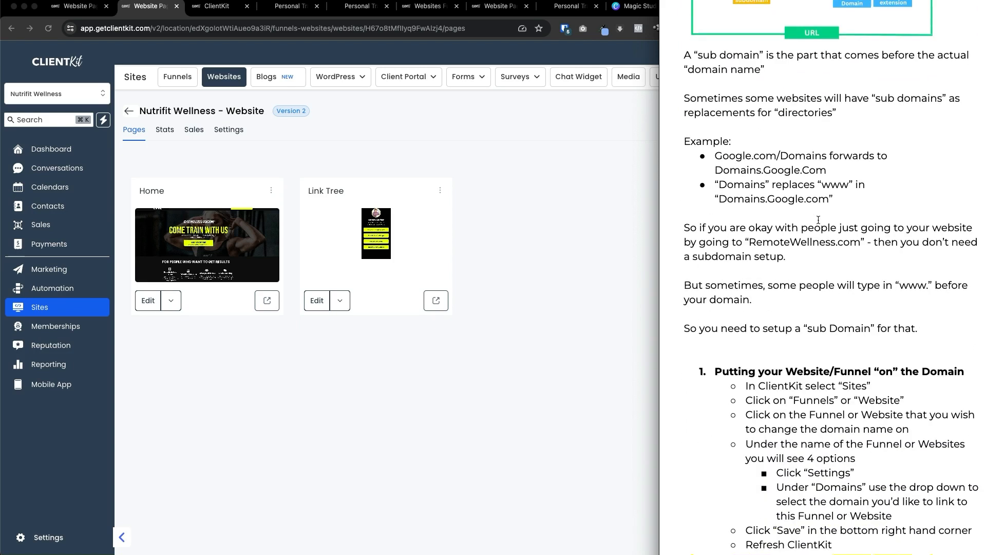
click(576, 239)
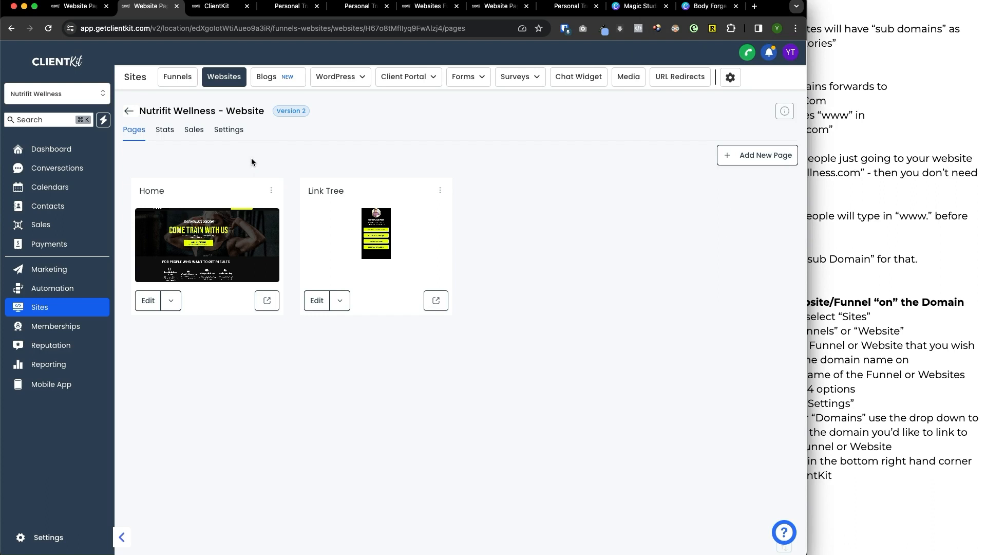
click(226, 131)
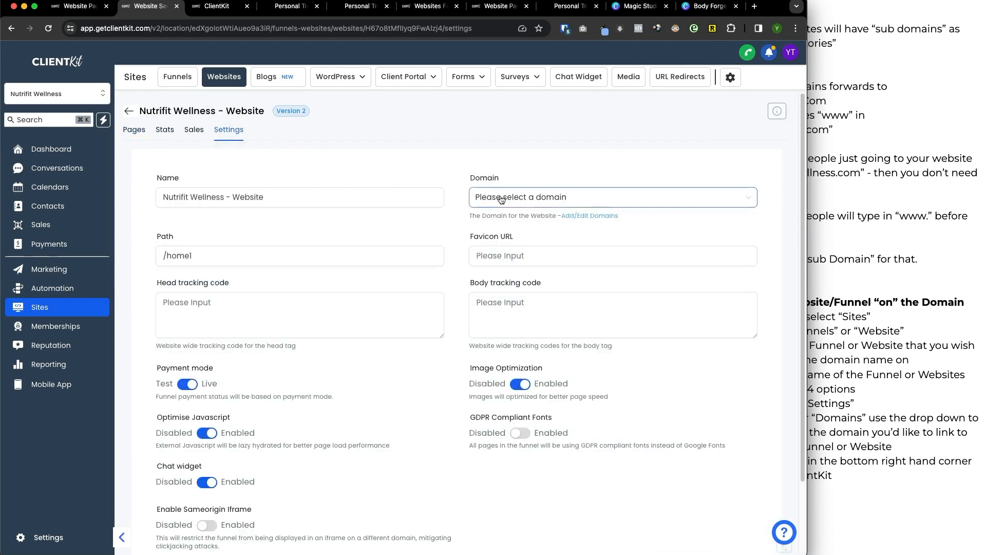
click(501, 199)
click(494, 253)
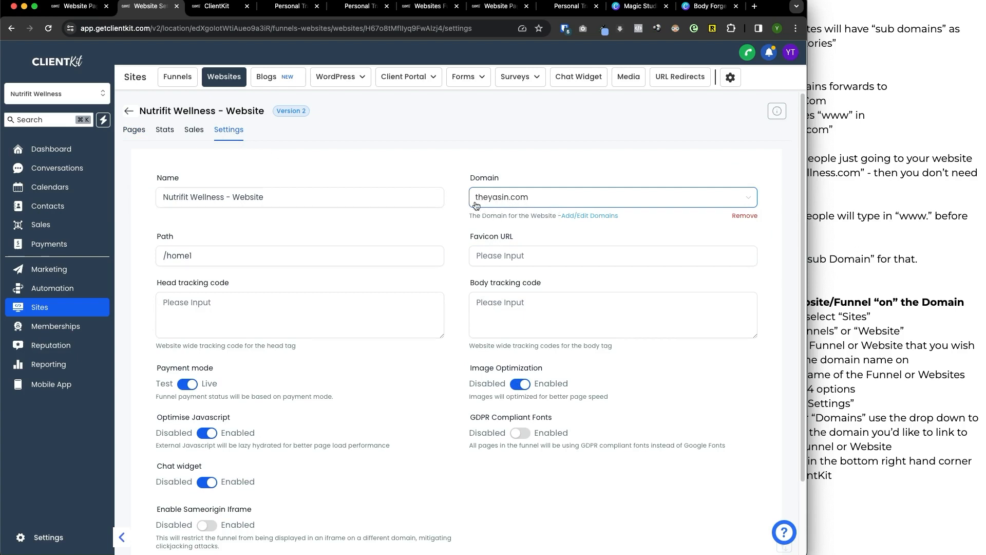
Keep the website path as /home1 and save the website settings, acknowledging the path notice.
scroll(429, 154, down, 3)
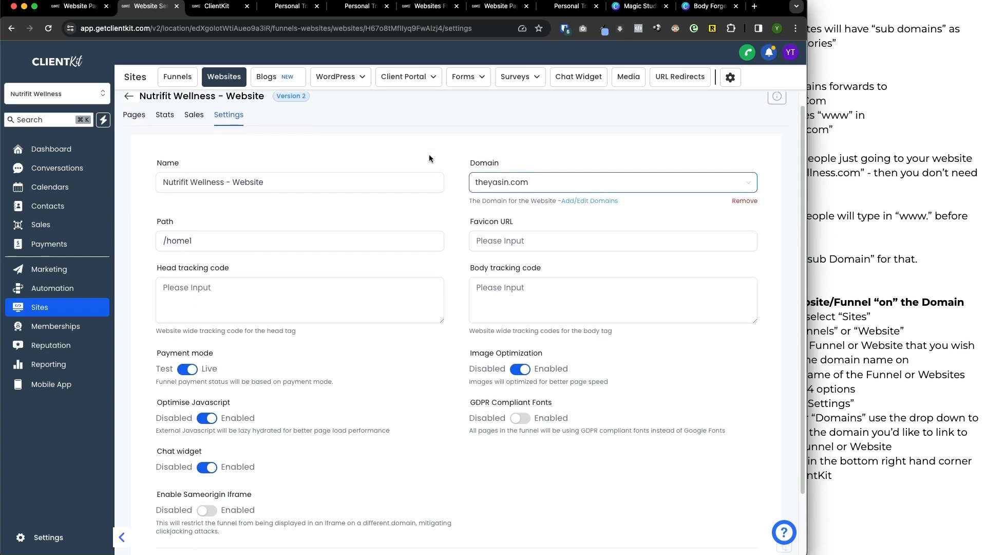
click(190, 175)
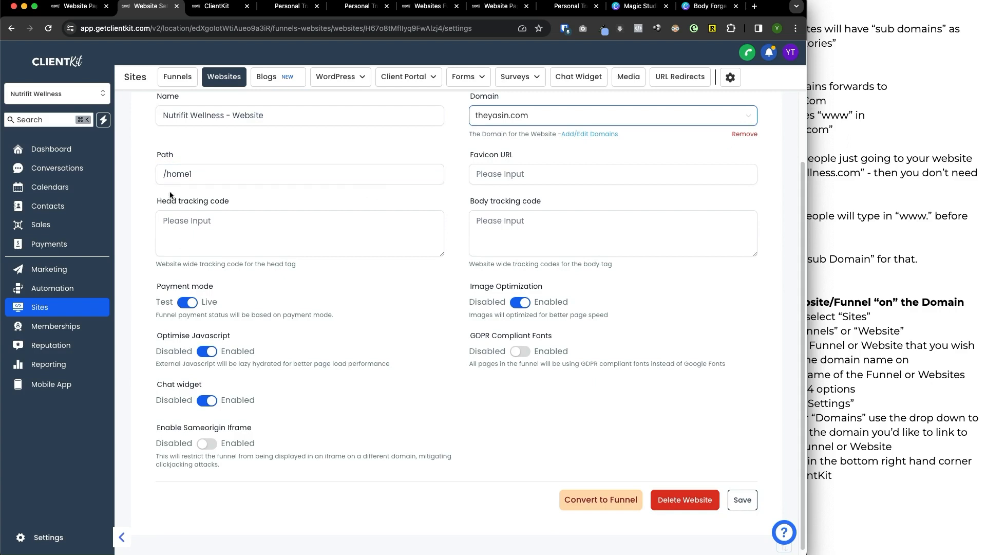
text(1)
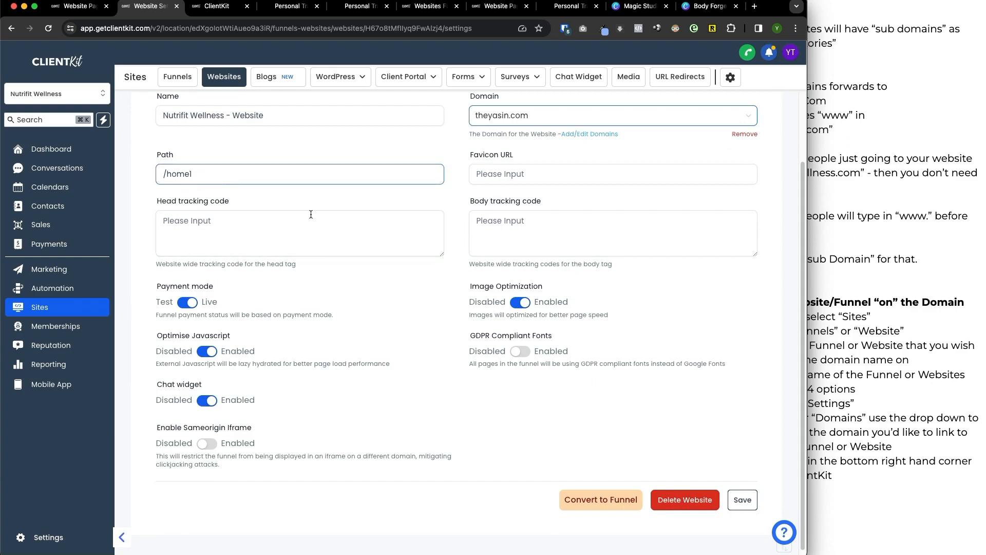
click(743, 499)
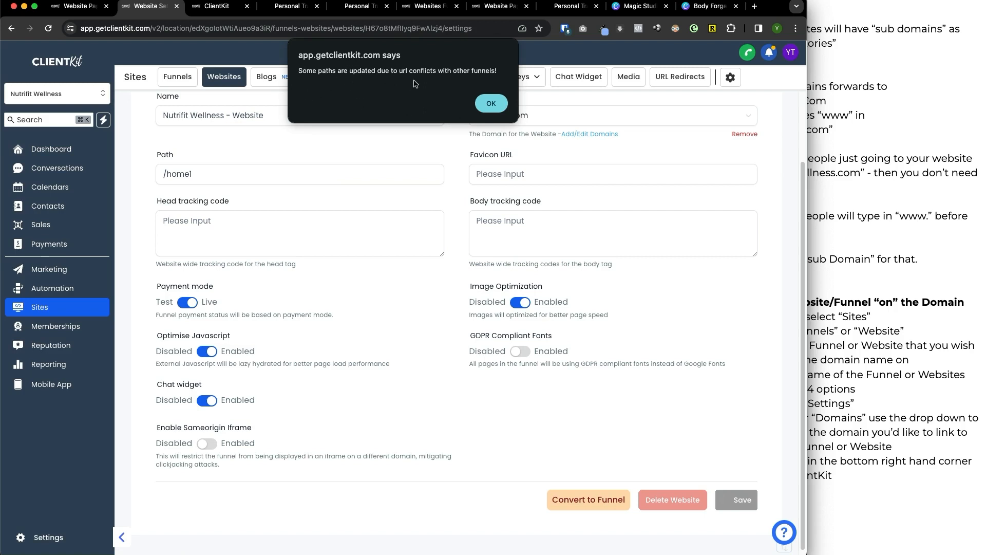
click(491, 104)
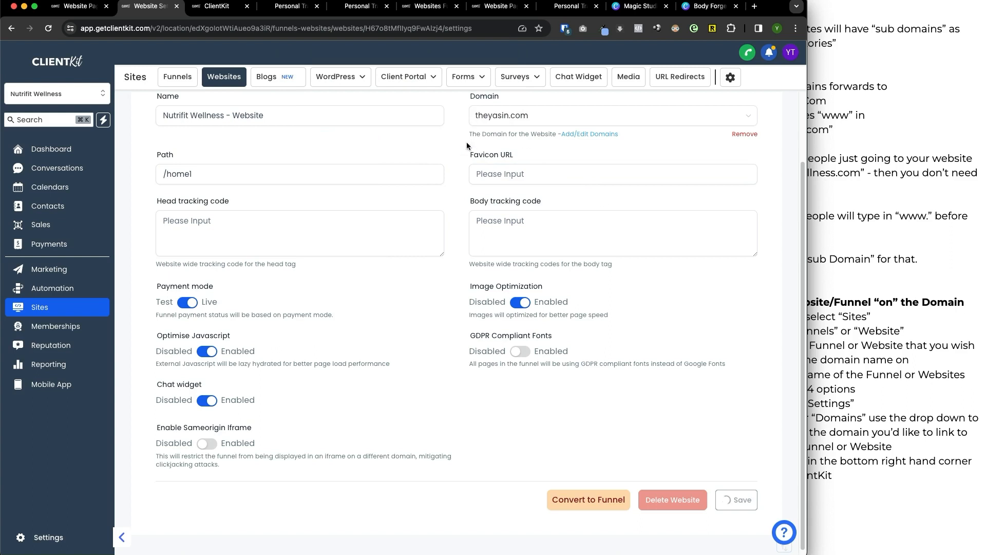
Examine the ending of the saved website path in the Nutrifit Wellness website's settings.
click(238, 130)
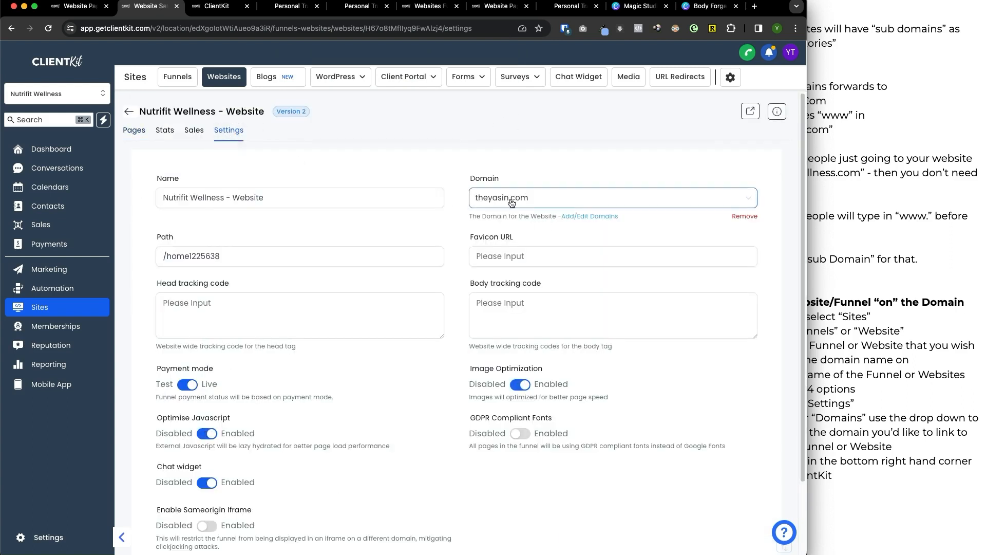
click(203, 256)
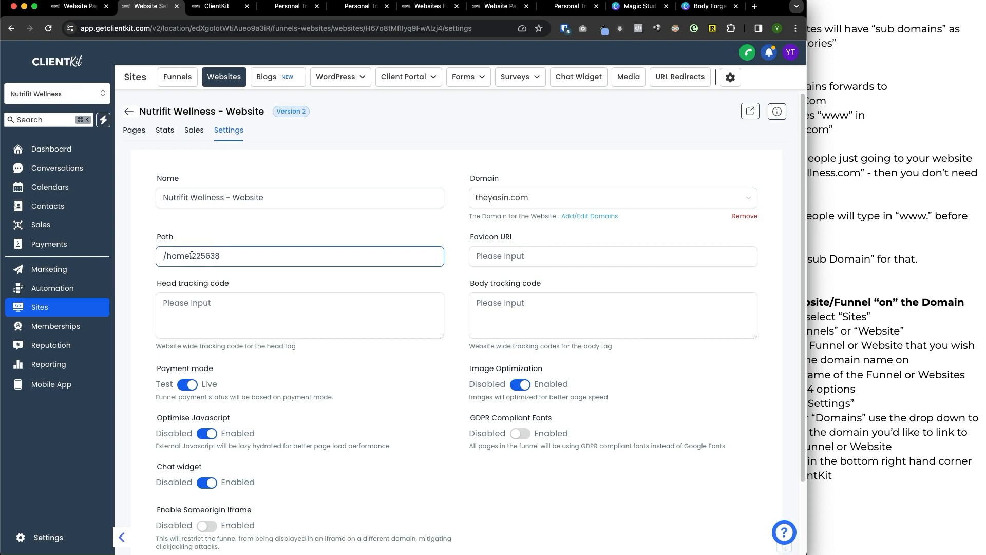
drag(277, 255, 195, 255)
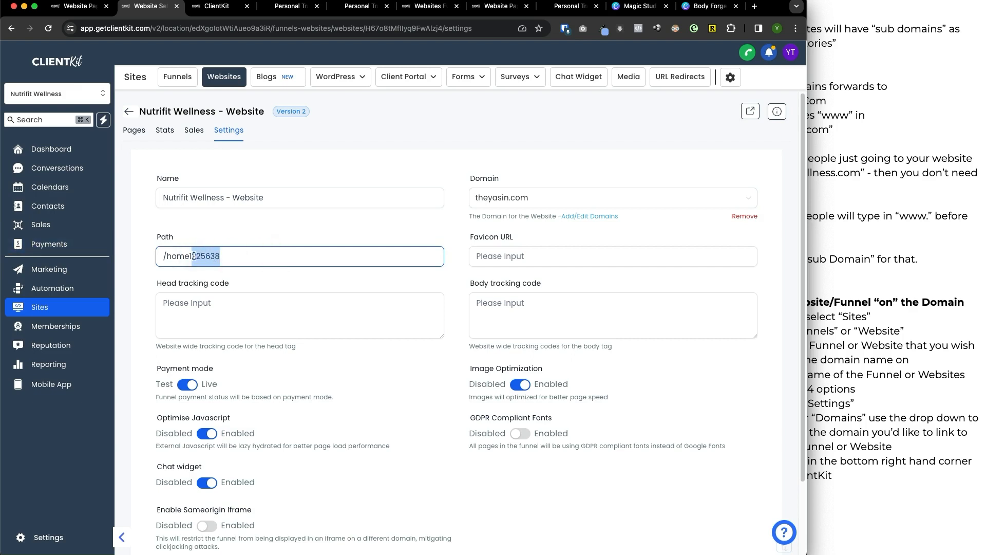
Remove the domain from the Yasin Wellness Website funnel and save, confirming the removal with REMOVE.
click(214, 82)
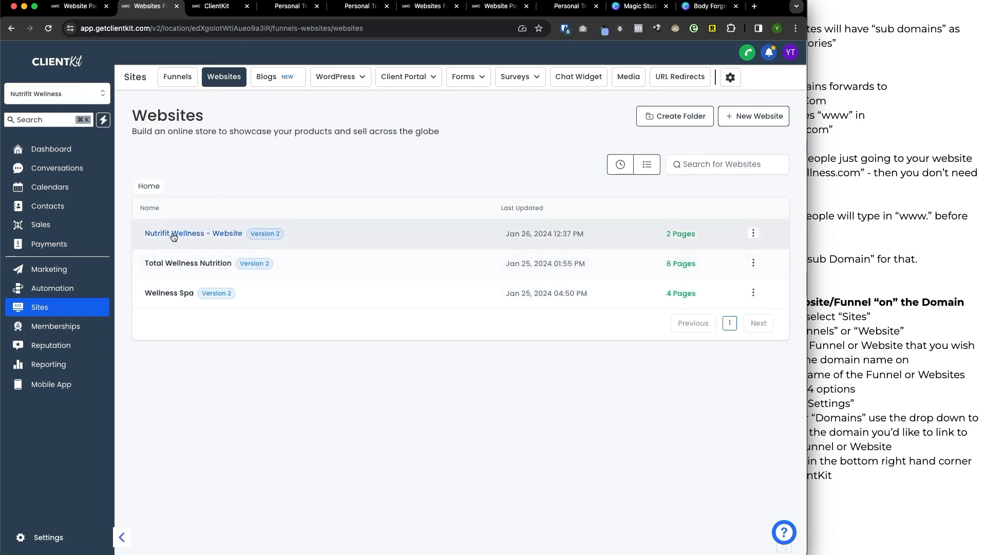
click(177, 76)
click(185, 318)
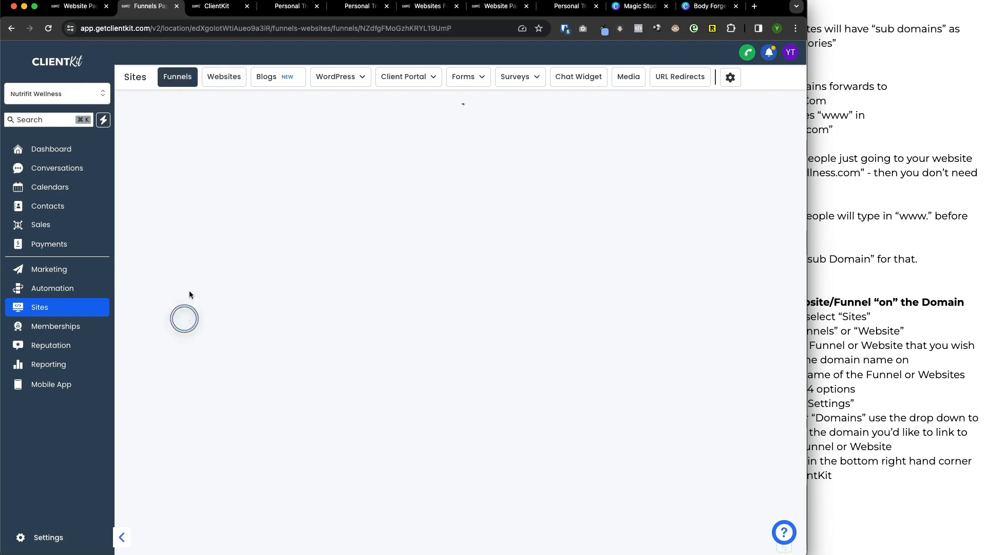
click(227, 130)
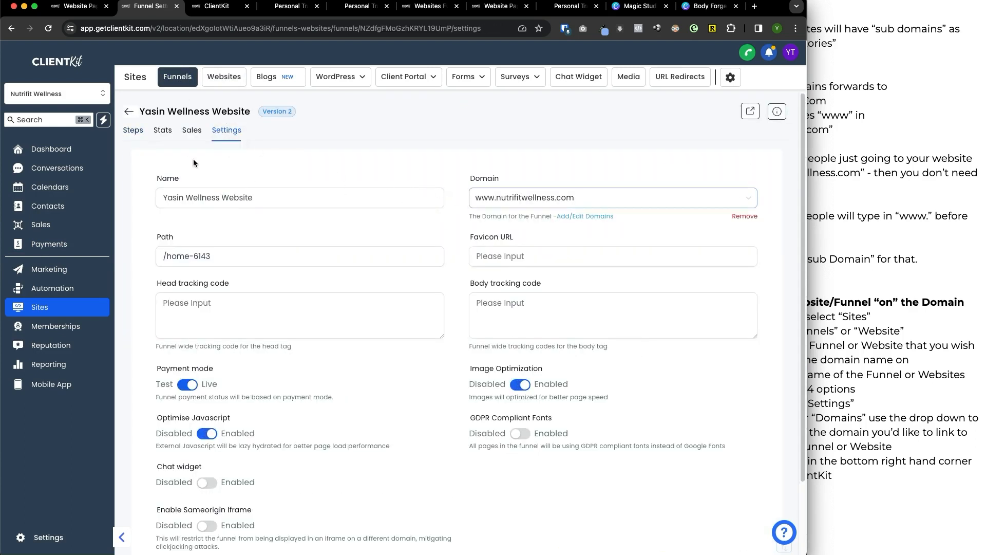
click(745, 216)
scroll(755, 411, down, 3)
click(742, 493)
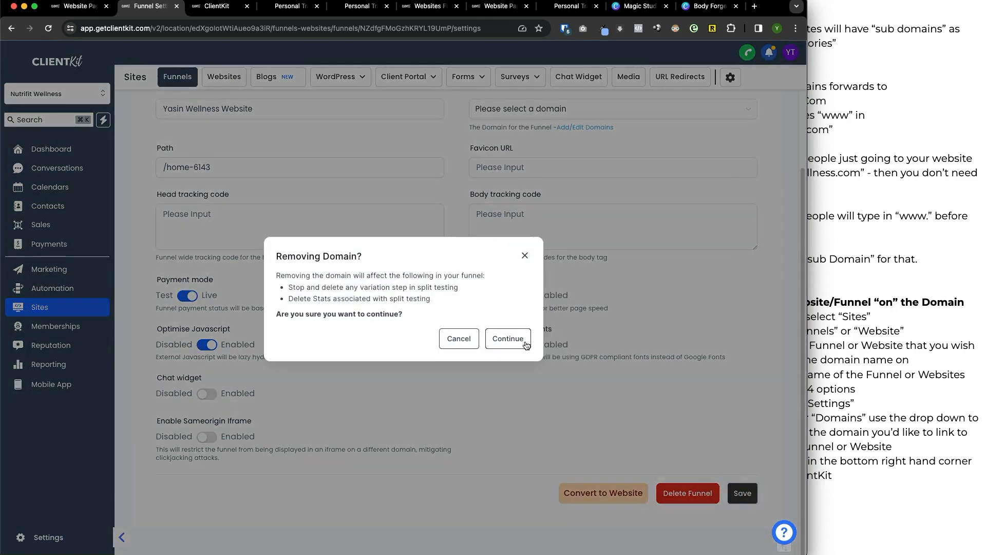
click(508, 338)
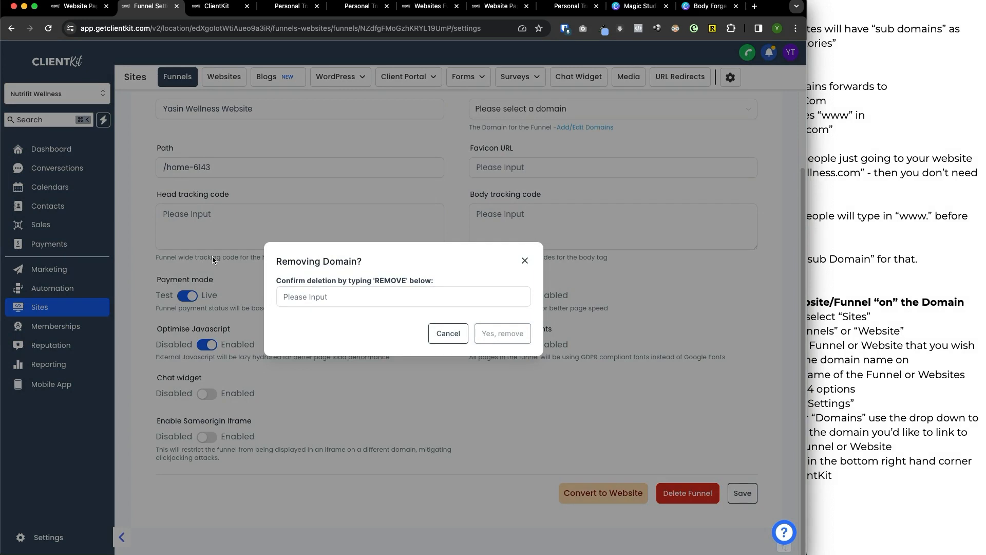
click(392, 279)
text(REMOVE)
click(502, 332)
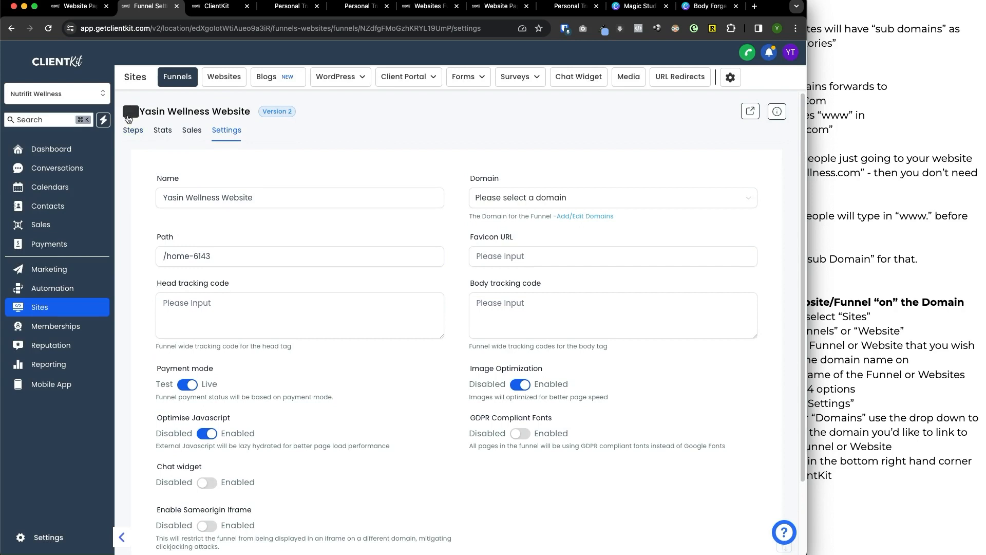
Check which domain is assigned in the settings of the Ads > FB Group Funnel.
click(129, 119)
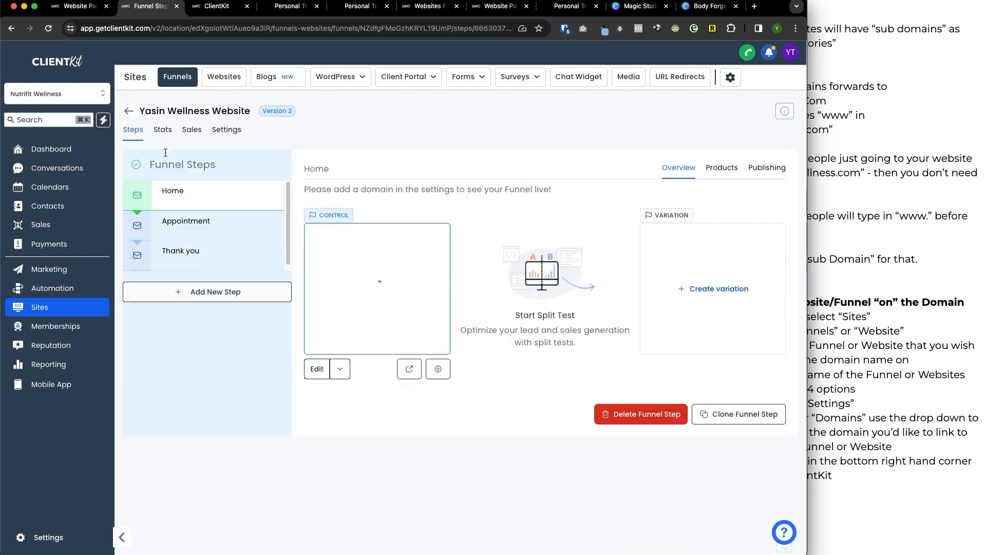
click(177, 77)
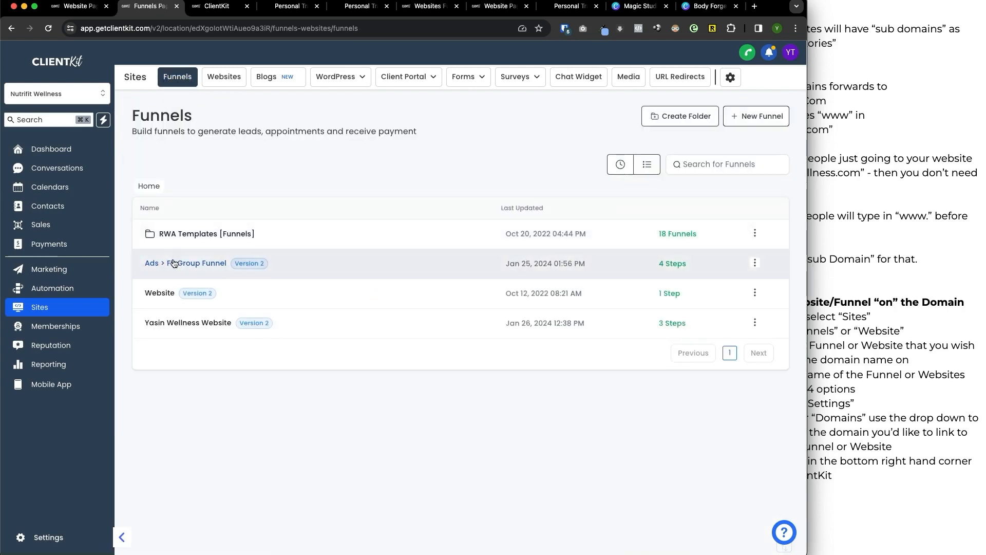
click(174, 264)
click(226, 132)
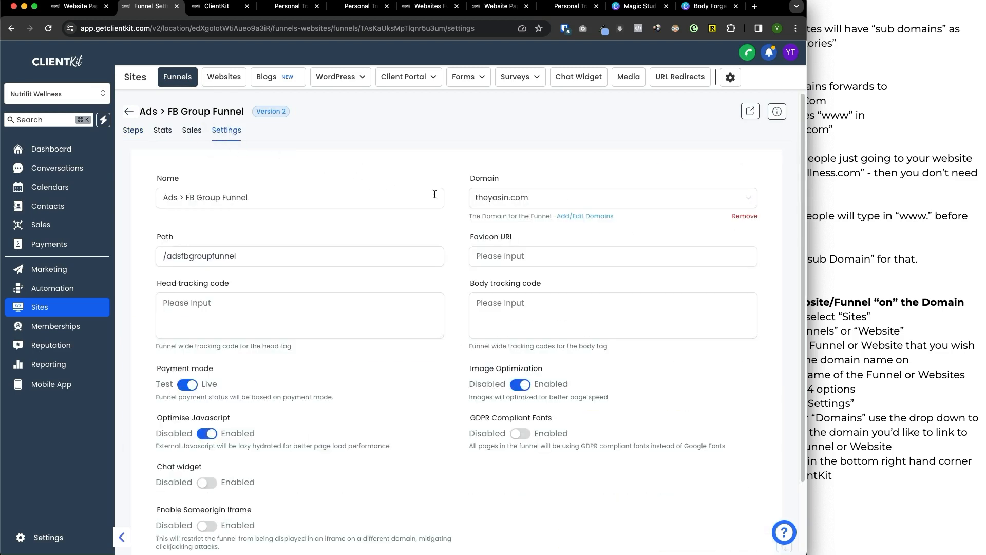
click(547, 199)
Look through the Ads > FB Group Funnel's steps: FB Group Thank you Pg, Privacy Policy and Terms.
click(135, 131)
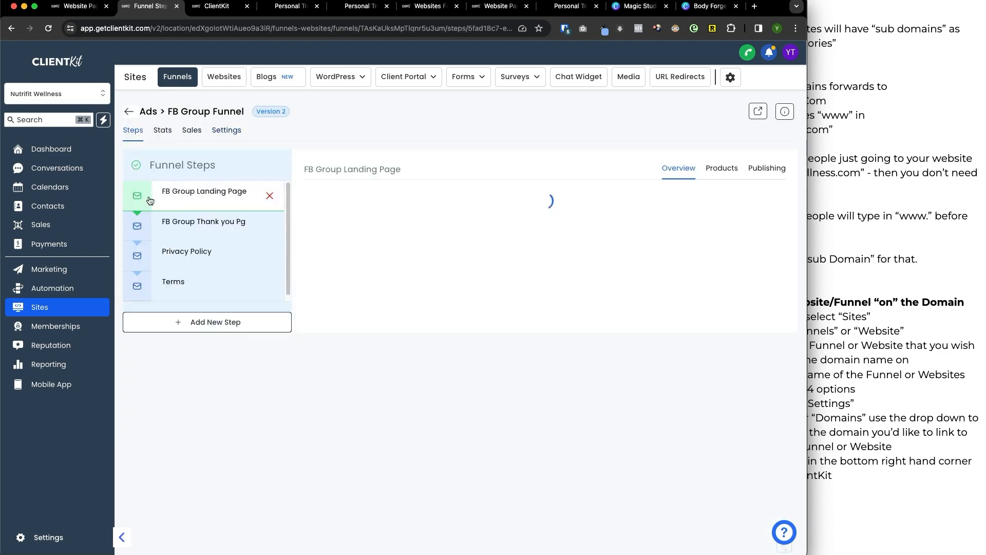
click(181, 222)
click(182, 252)
click(184, 280)
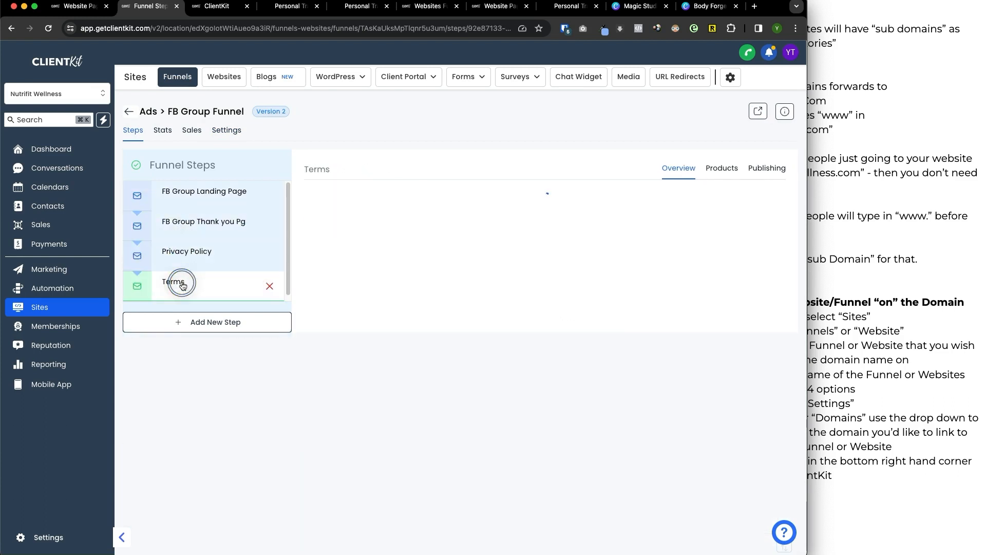
Set the Nutrifit Wellness website's path to /home2 and save the settings.
click(215, 78)
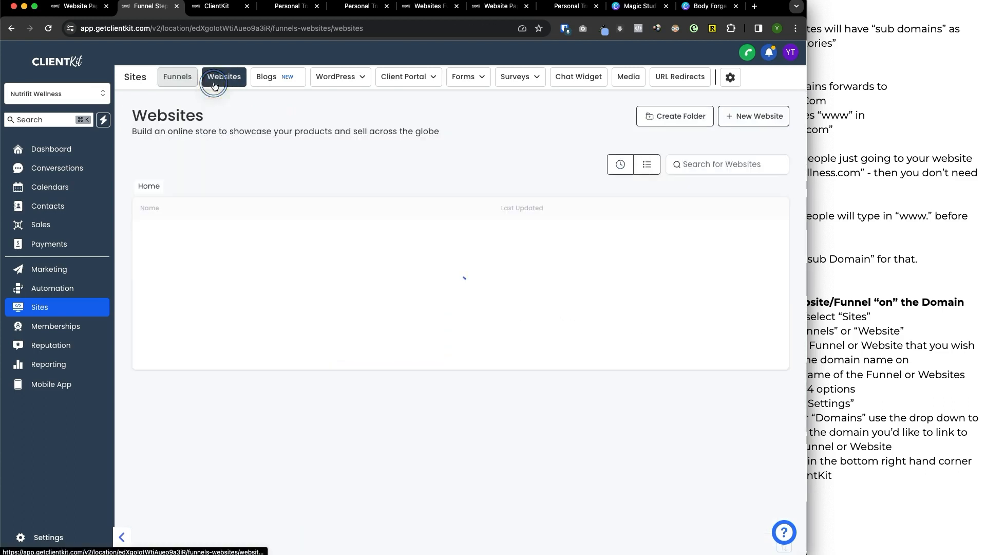
click(195, 230)
click(223, 131)
click(557, 247)
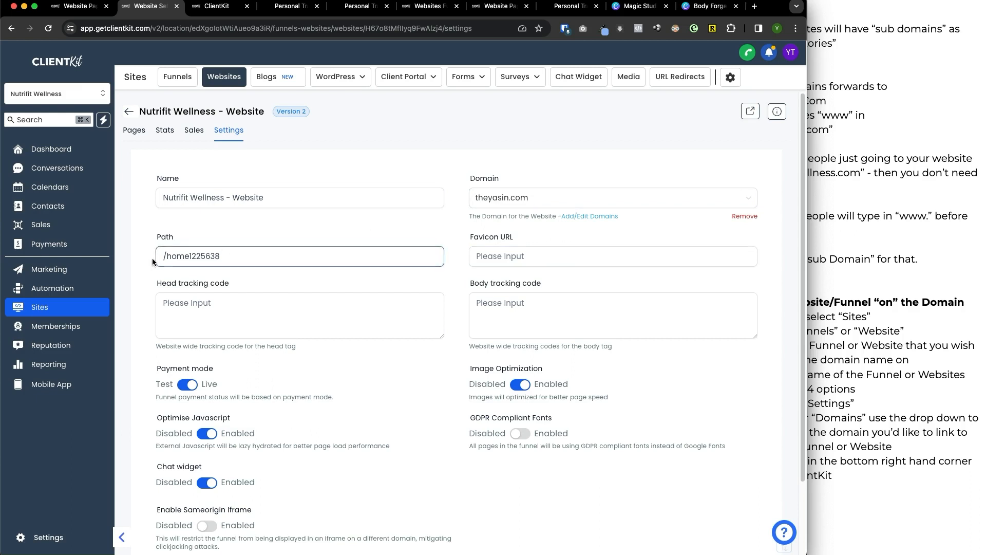
triple_click(247, 252)
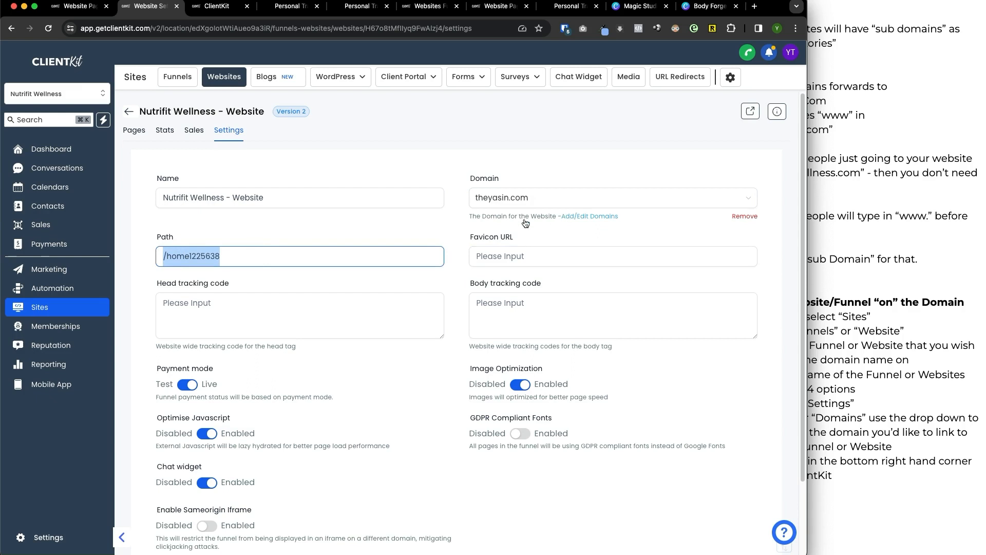
click(248, 253)
drag(218, 261, 176, 256)
click(201, 259)
drag(241, 256, 189, 256)
text(2)
scroll(611, 359, down, 3)
click(736, 494)
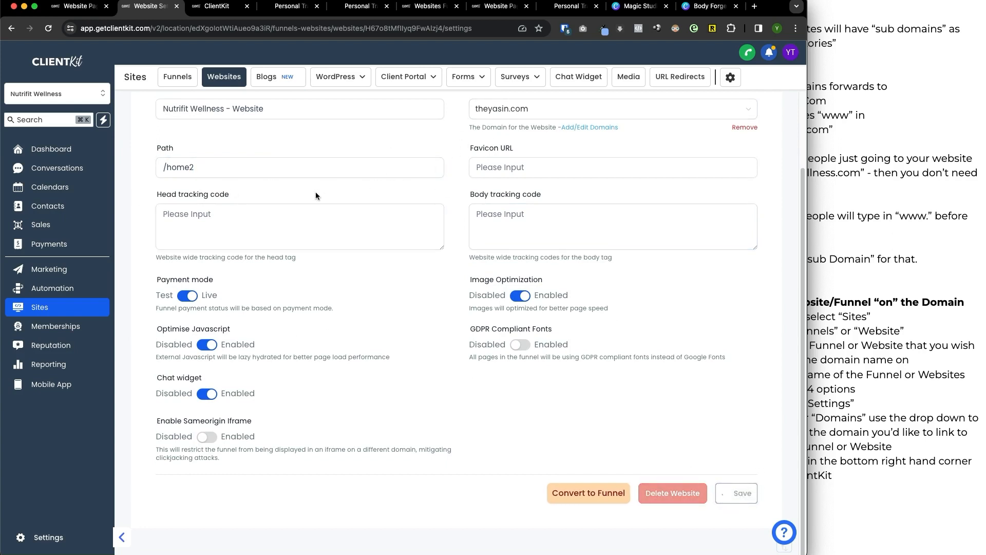
Set the Home page's path to /home in its page details and update the page.
click(259, 162)
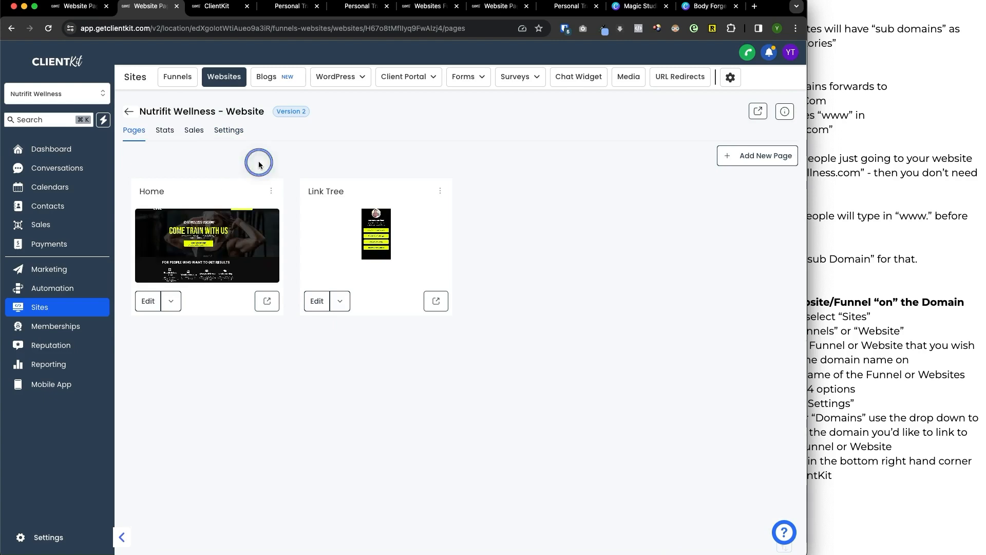
click(276, 193)
click(277, 123)
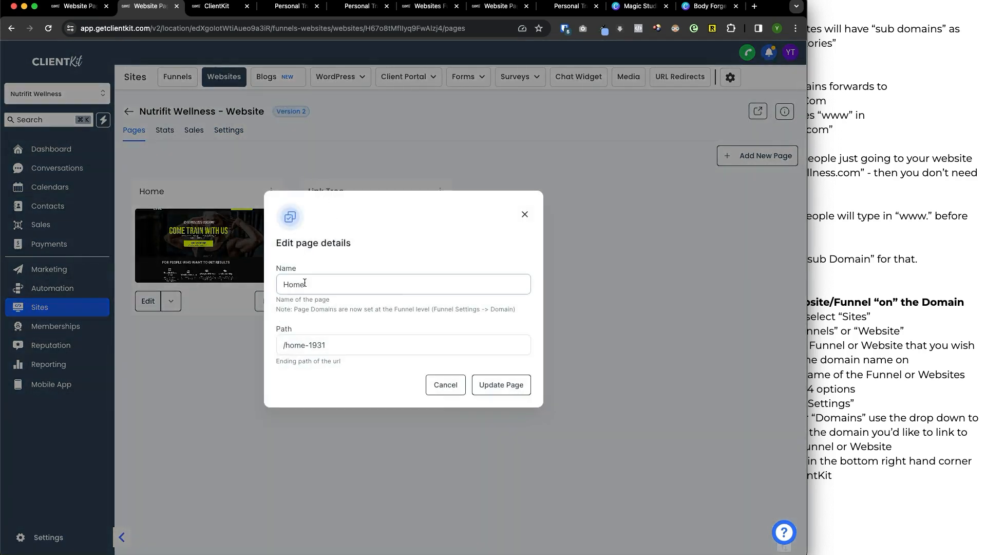
double_click(368, 342)
key(BackSpace)
key(BackSpace)
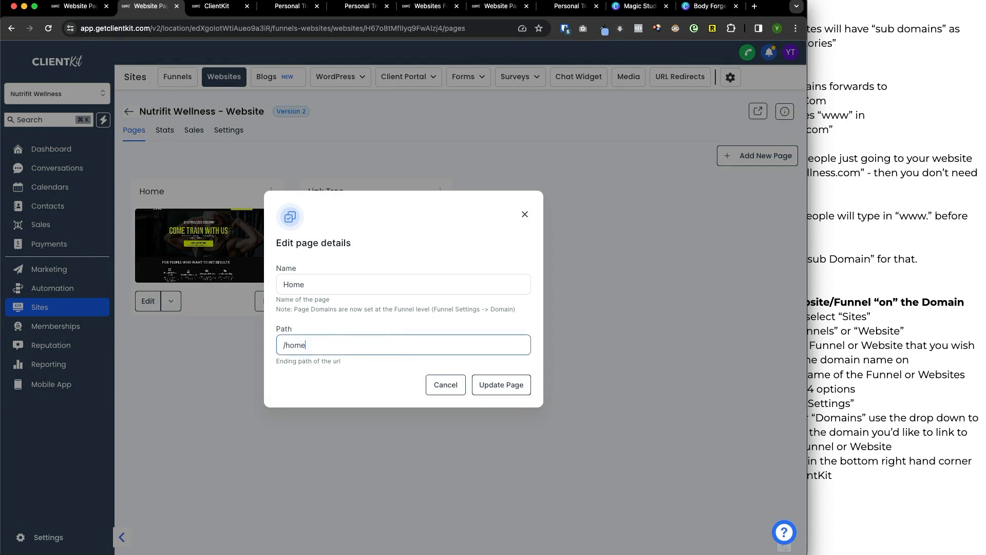
click(519, 393)
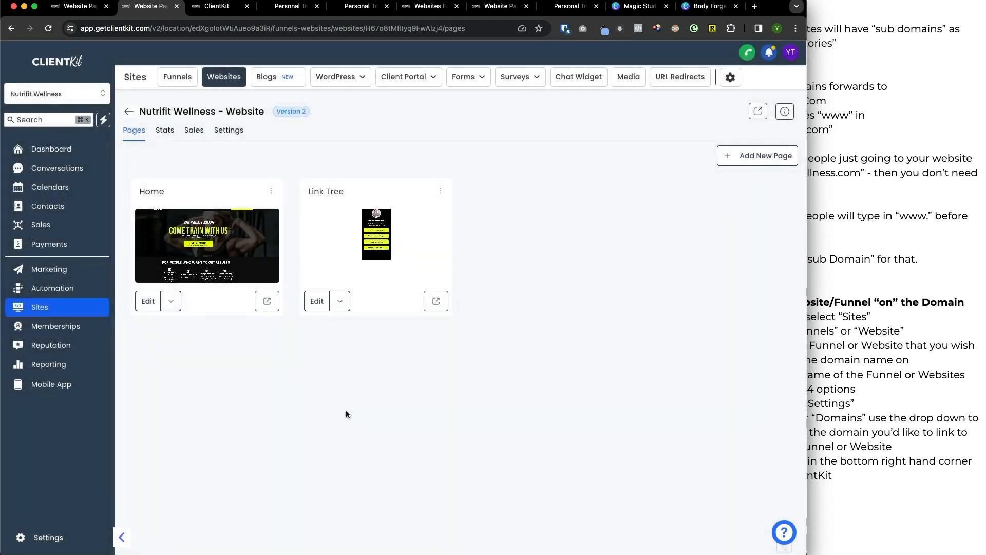
Check the Home page's path in its page details and the website's path in the website settings.
click(271, 191)
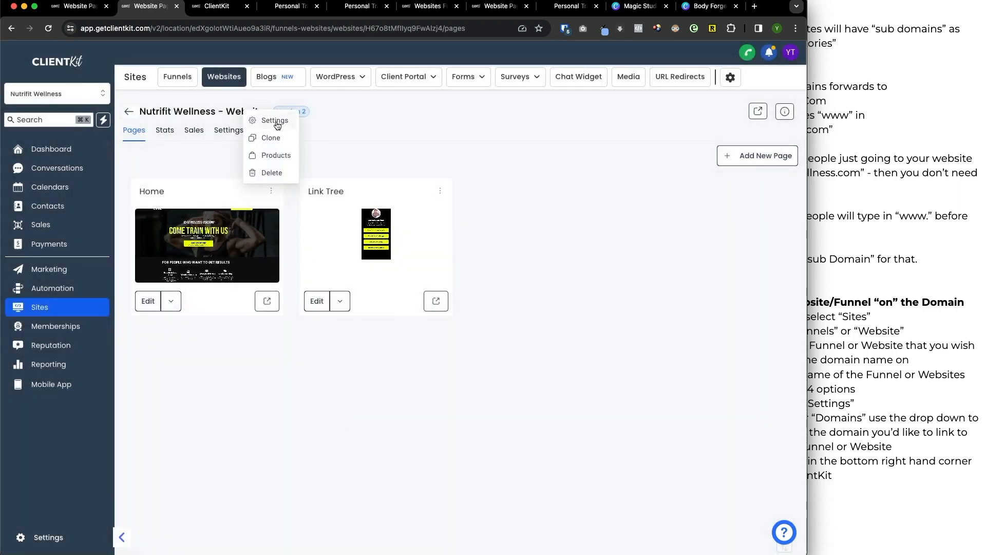
click(277, 181)
click(287, 350)
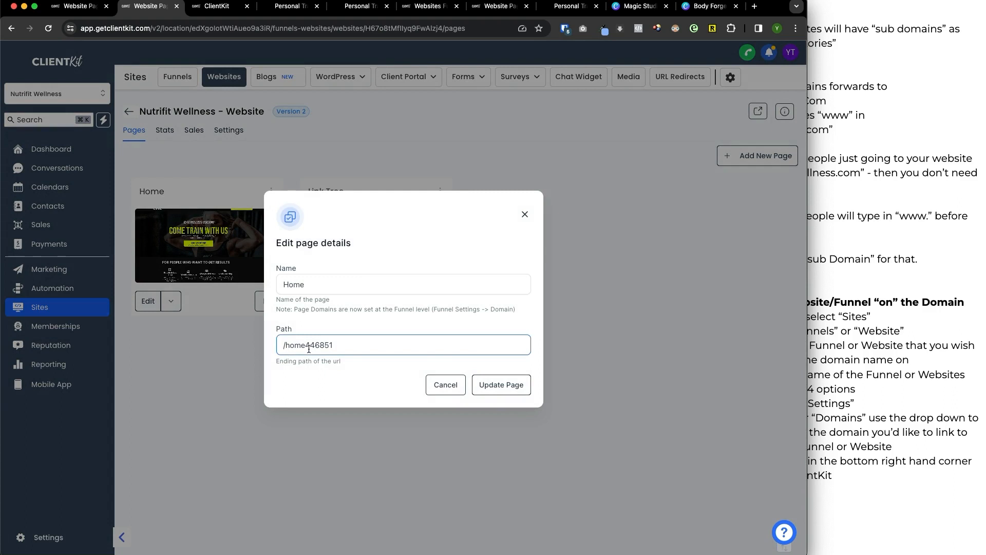
drag(309, 349, 364, 350)
click(524, 214)
click(231, 131)
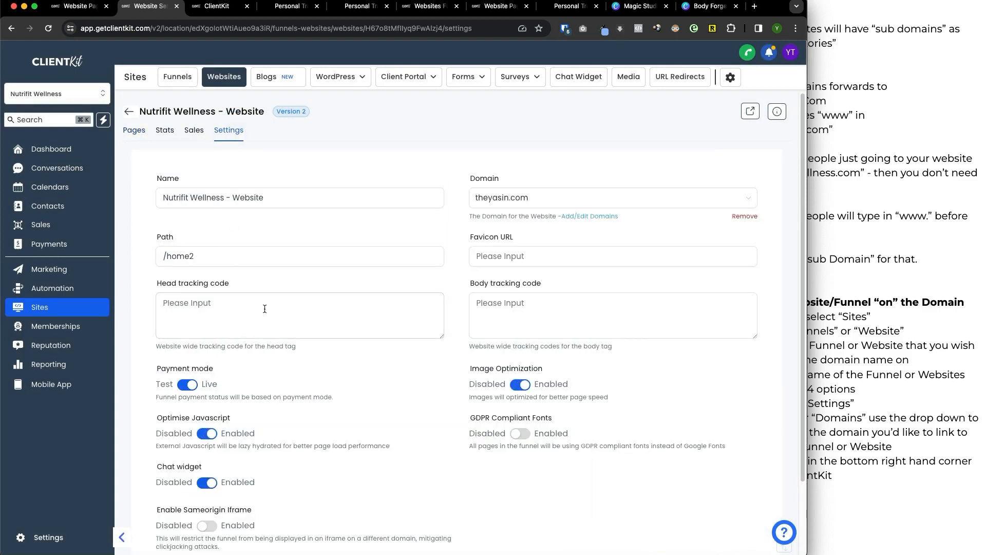
click(134, 130)
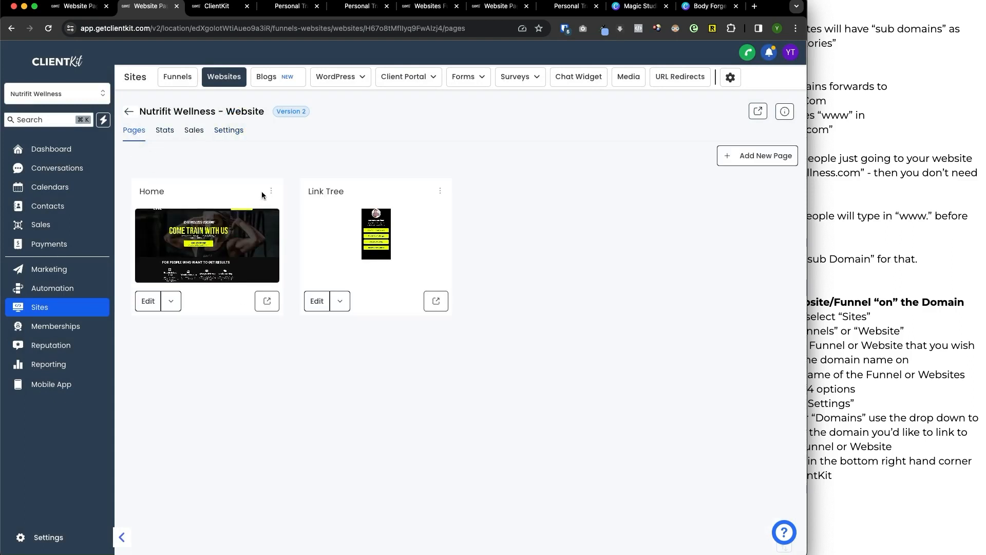
Set the Home page's path to /home3 in its page details and update the page.
click(270, 191)
click(271, 125)
click(334, 346)
key(BackSpace)
key(BackSpace)
key(BackSpace)
key(BackSpace)
key(BackSpace)
key(BackSpace)
key(BackSpace)
key(BackSpace)
key(BackSpace)
key(BackSpace)
key(BackSpace)
key(BackSpace)
key(BackSpace)
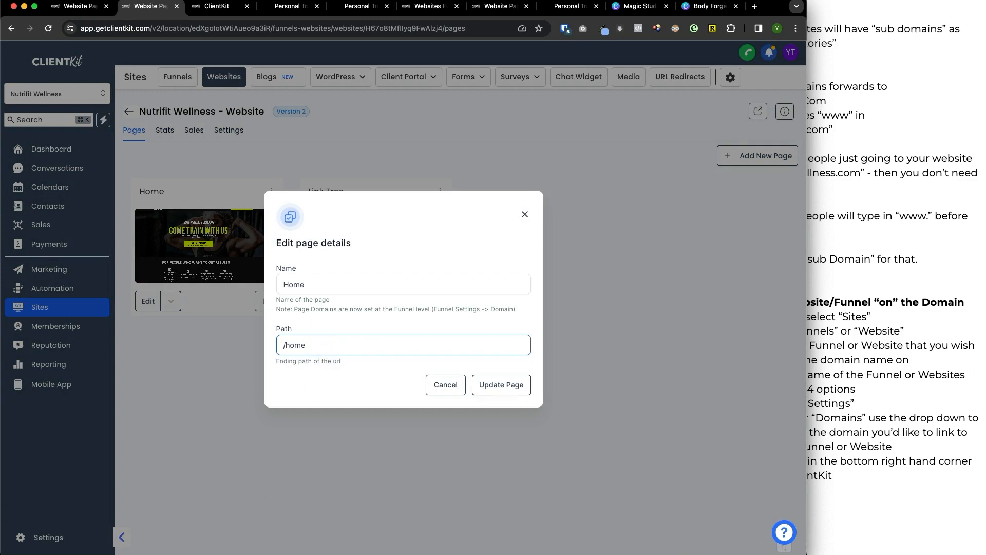
text(1)
click(498, 389)
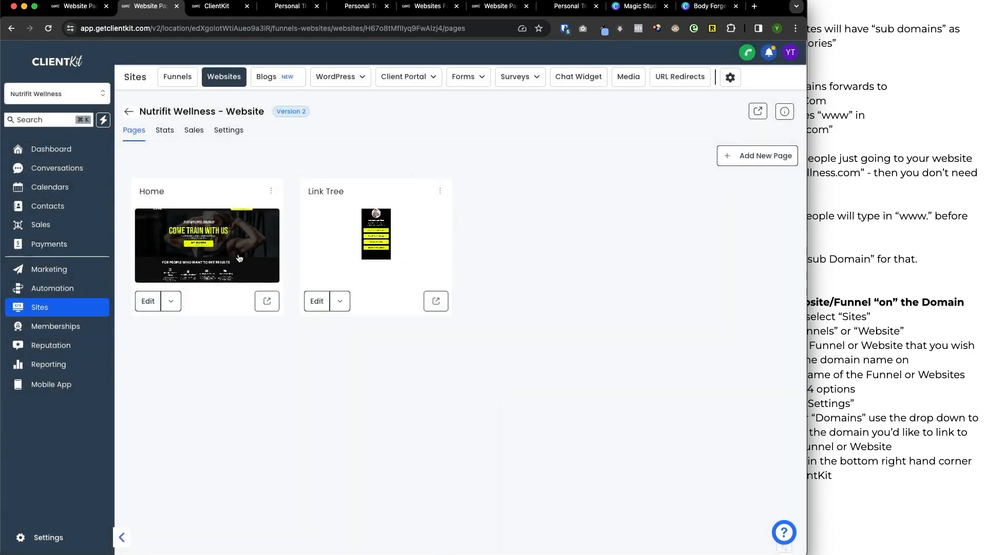
Reopen the Home page's details to check its path, leaving them without changes.
click(271, 191)
click(274, 122)
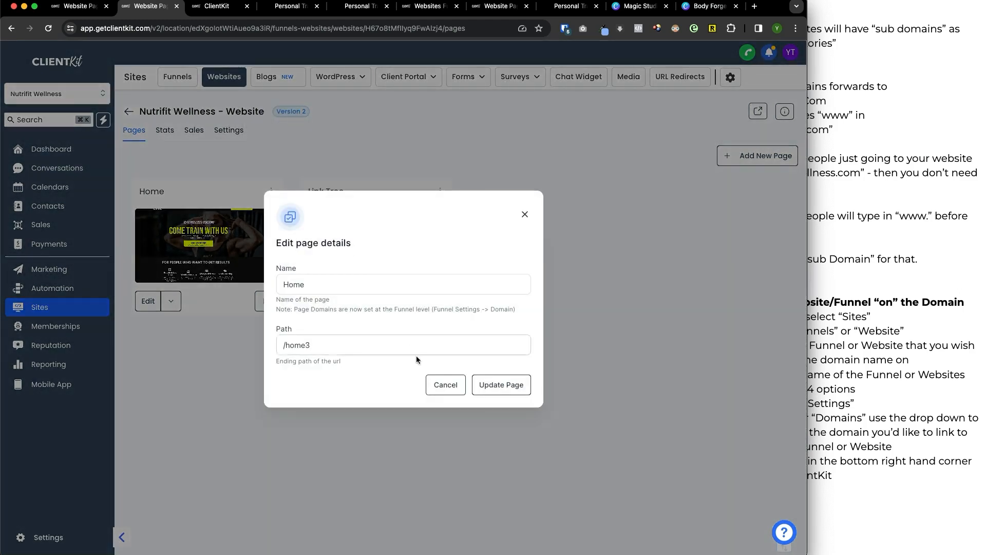
click(523, 215)
click(224, 446)
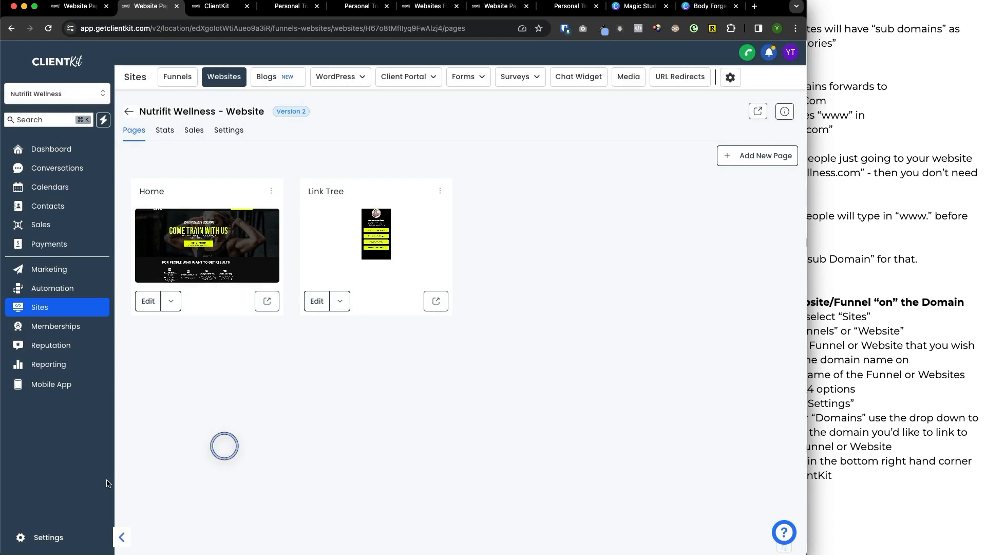
In the domain settings, set theyasin.com's default page and 404/error page to Nutrifit Wellness - Website / Home and save.
click(44, 537)
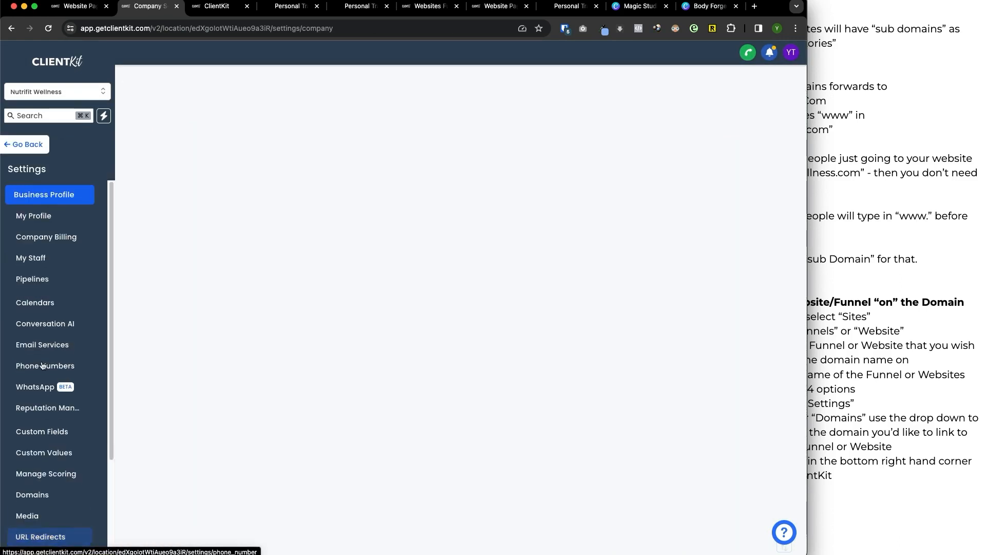
click(41, 493)
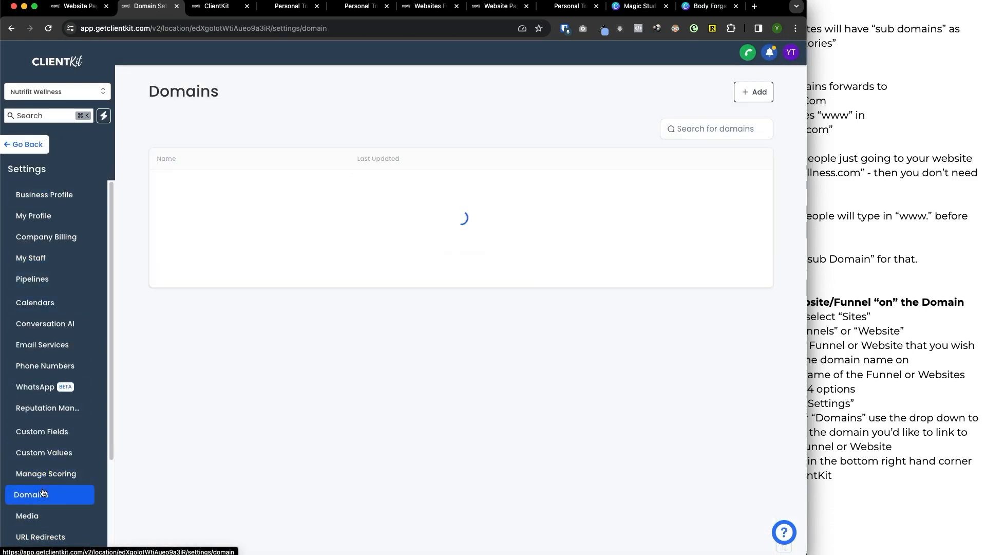
drag(165, 245, 215, 246)
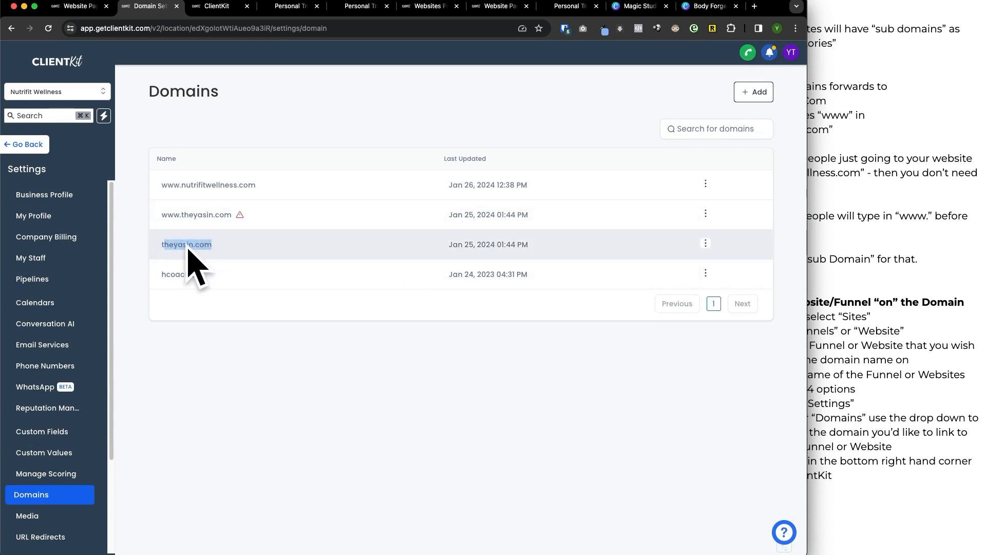
click(705, 248)
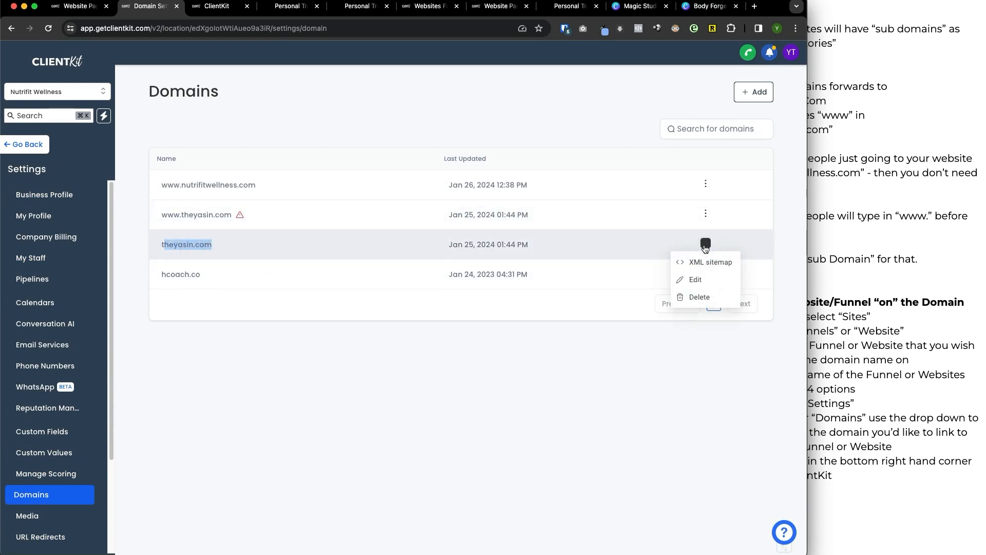
click(700, 281)
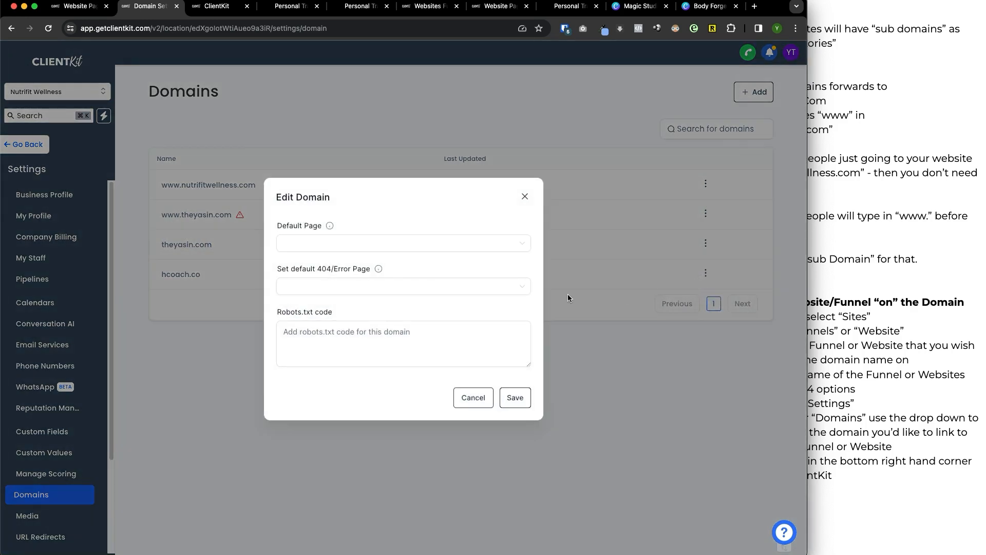
click(344, 249)
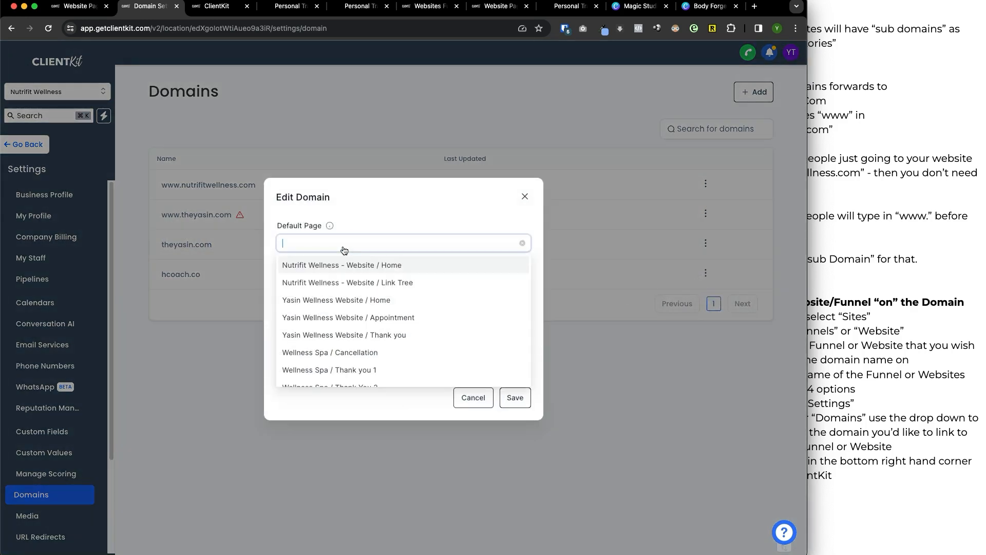
scroll(375, 304, down, 1)
scroll(377, 300, up, 1)
click(383, 267)
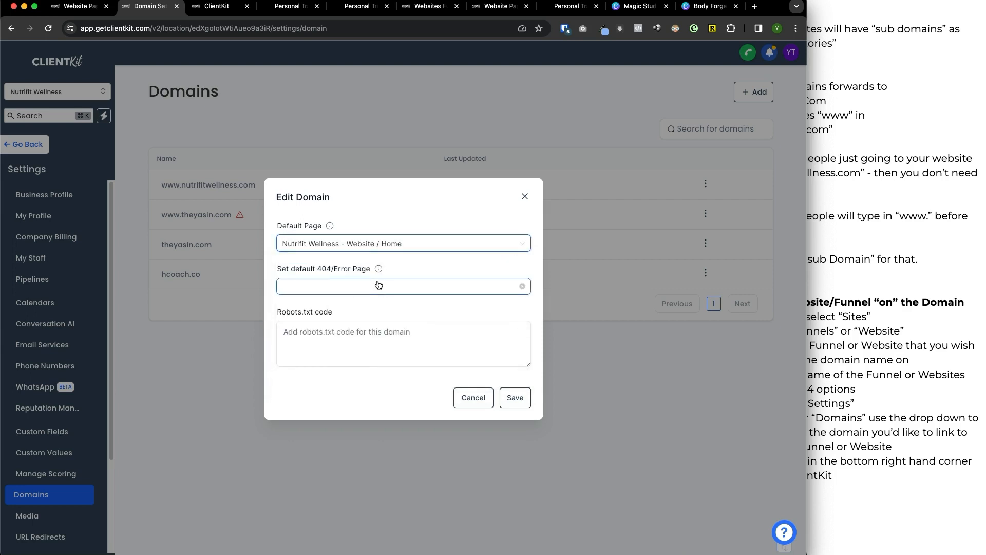
click(350, 285)
click(357, 309)
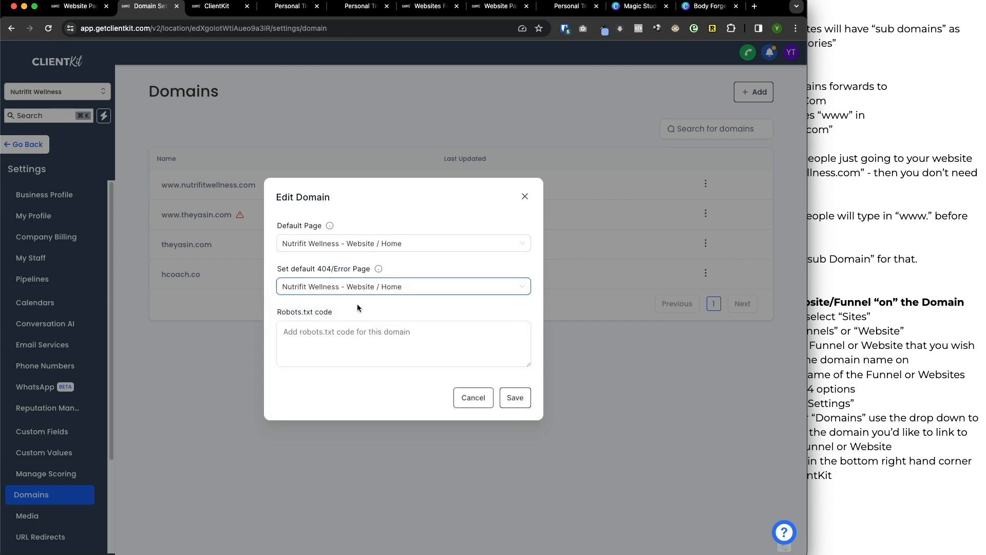
click(514, 398)
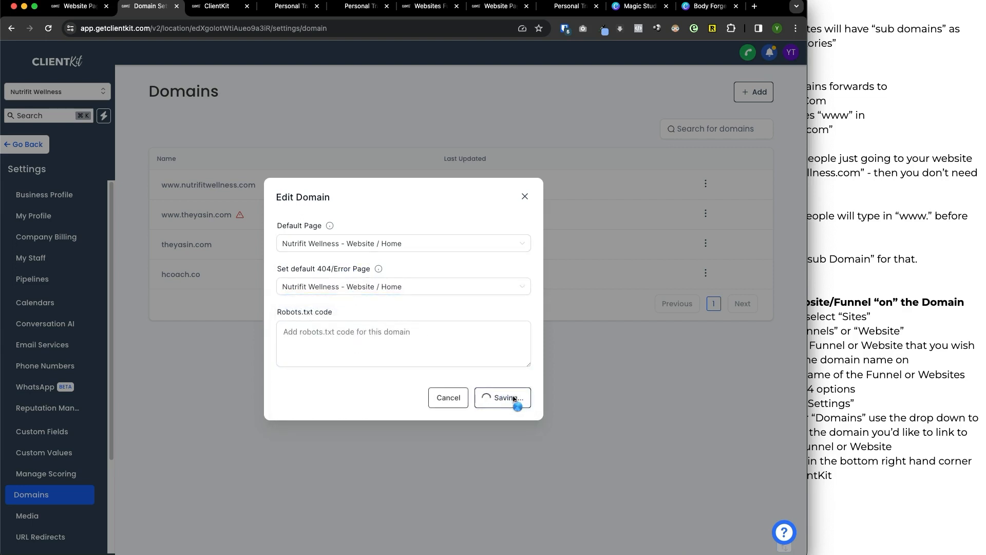
Copy the domain name theyasin.com and open it in a new incognito window.
click(401, 99)
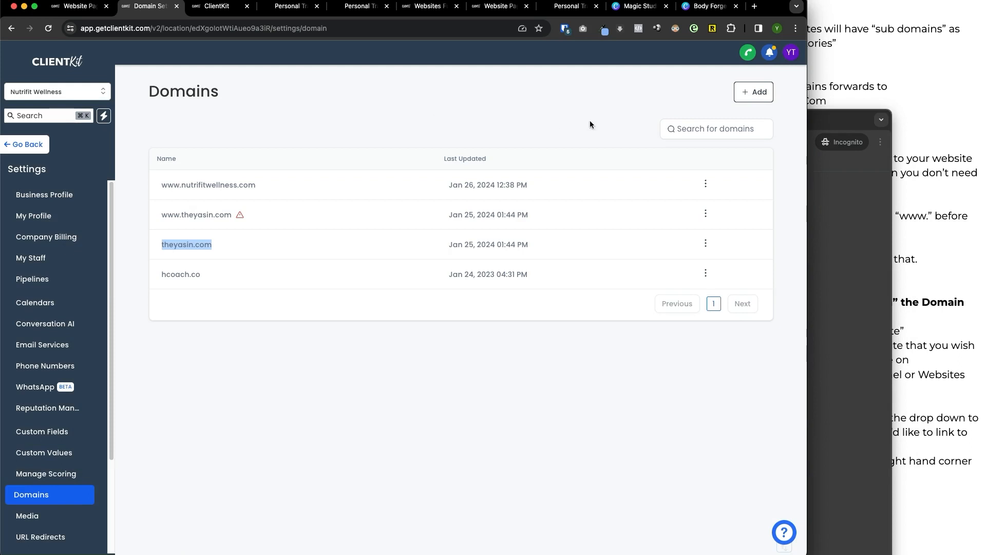
drag(841, 128, 703, 128)
click(715, 95)
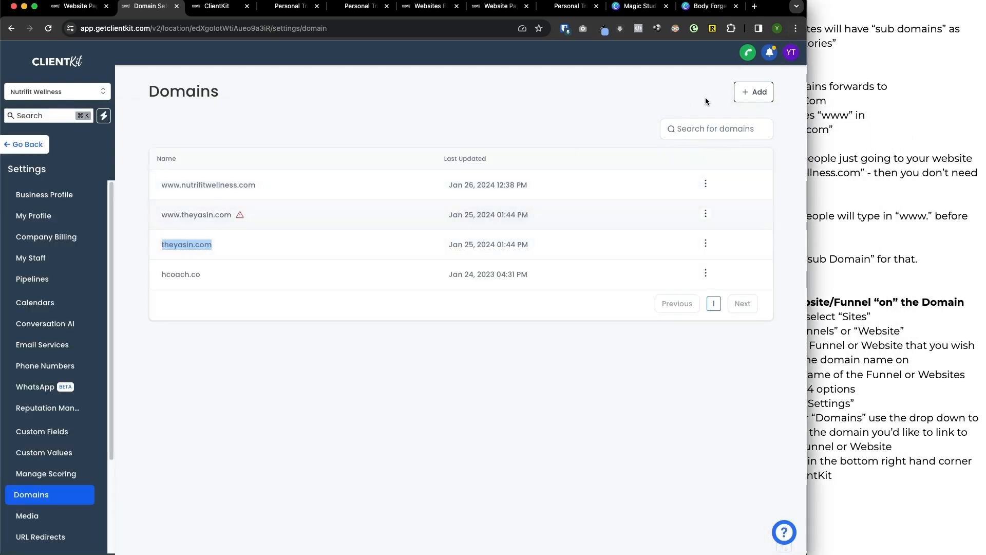
click(795, 28)
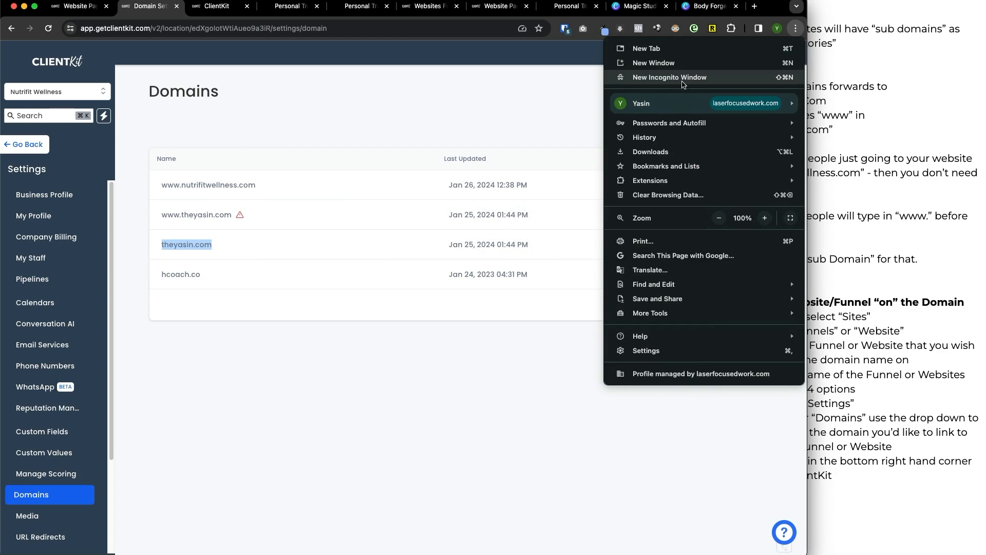
click(514, 105)
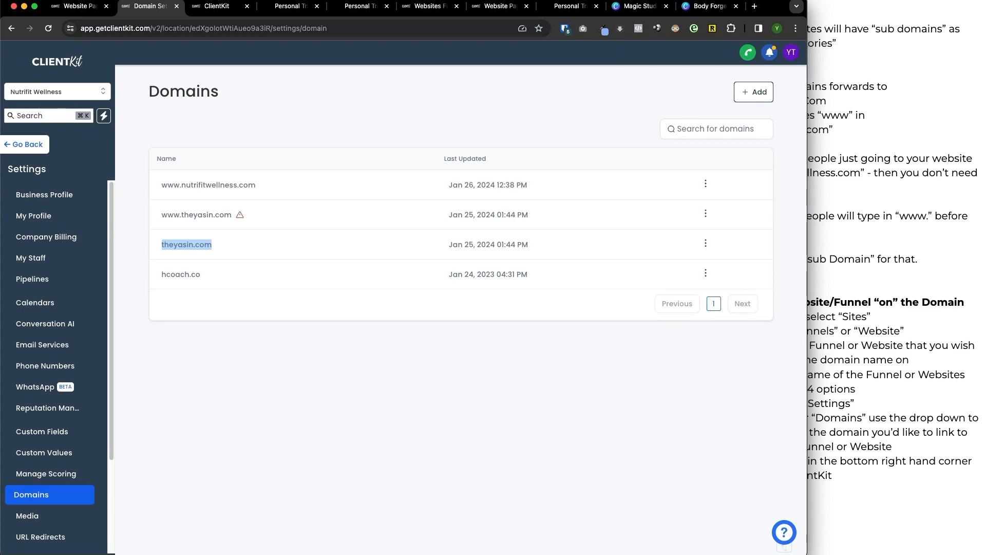
mouse_move(334, 87)
mouse_down()
mouse_move(279, 150)
mouse_move(414, 125)
mouse_up()
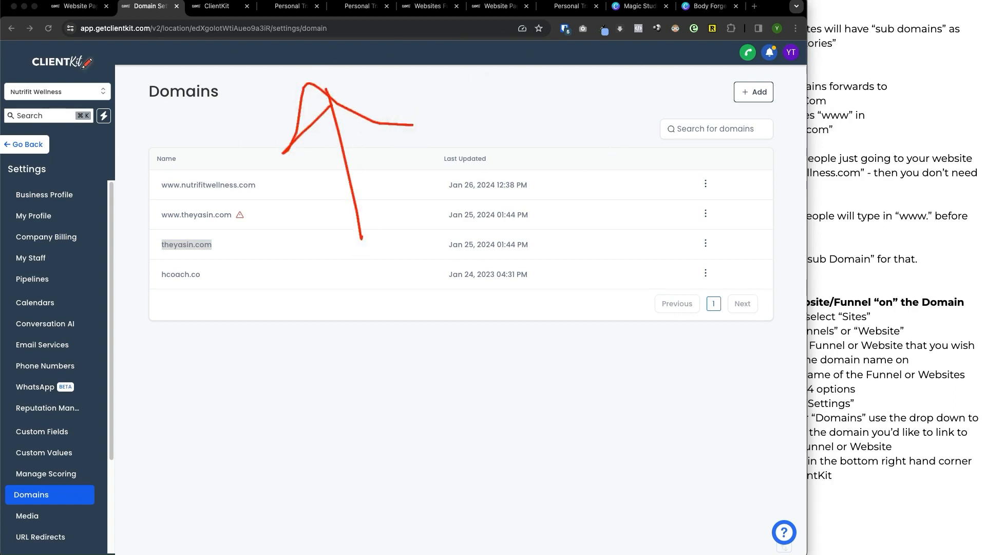
key(Escape)
key(super+shift+n)
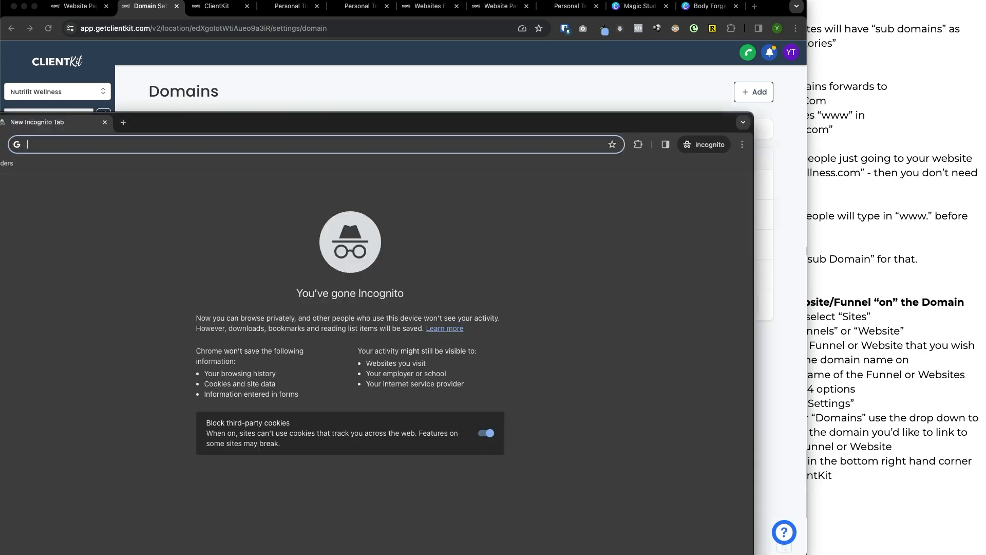
drag(491, 126, 578, 93)
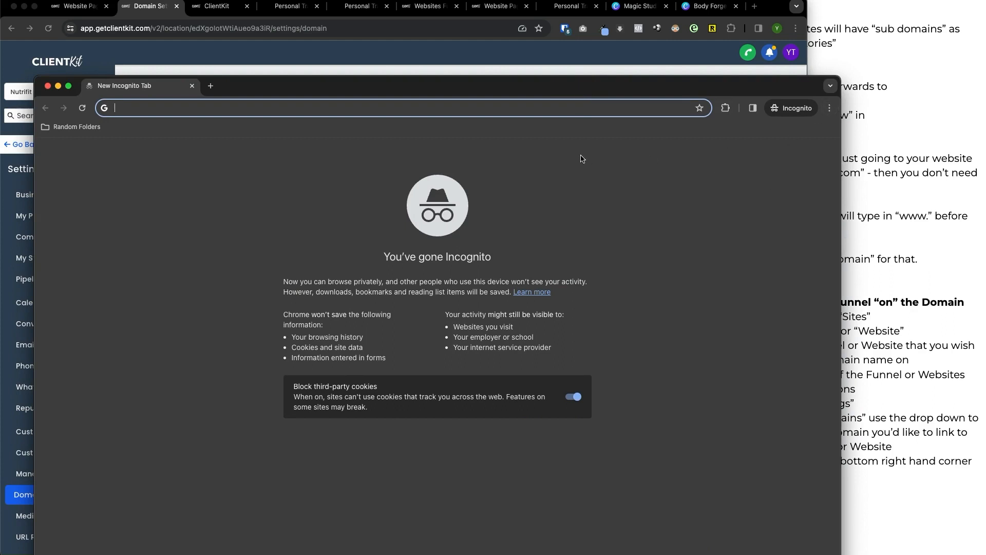
text(theyasin.com)
key(Return)
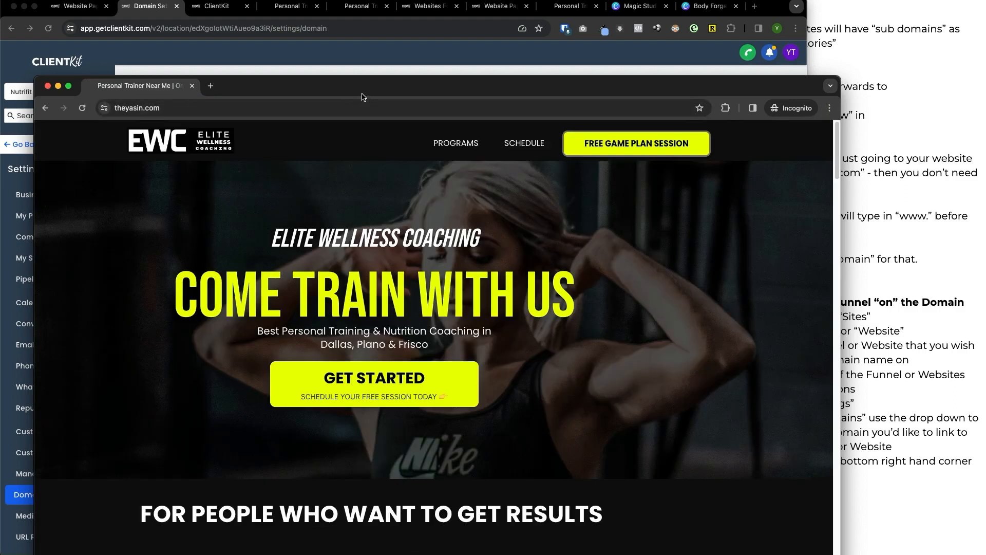
Look through the live home page at theyasin.com and return to the domain list.
drag(362, 96, 363, 33)
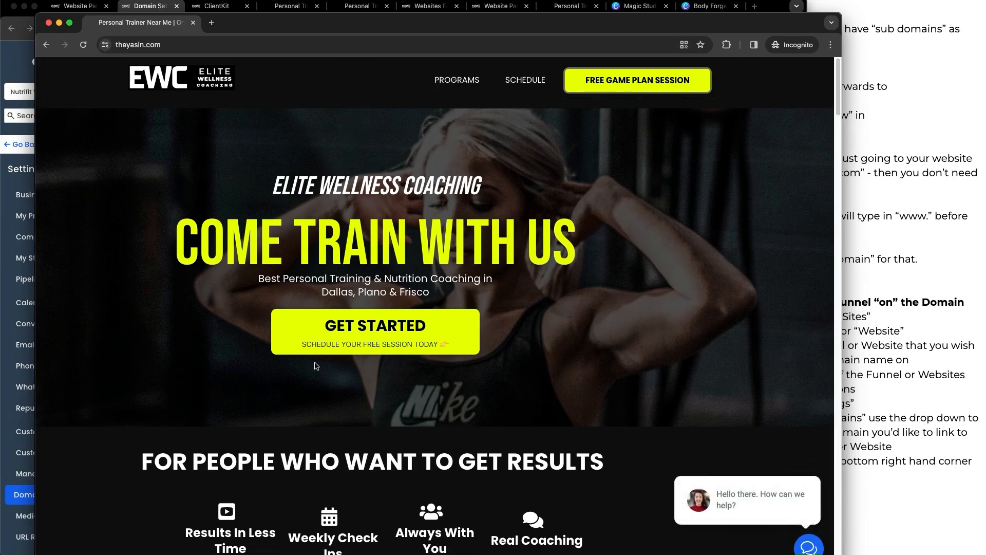
scroll(472, 359, down, 15)
scroll(470, 355, down, 20)
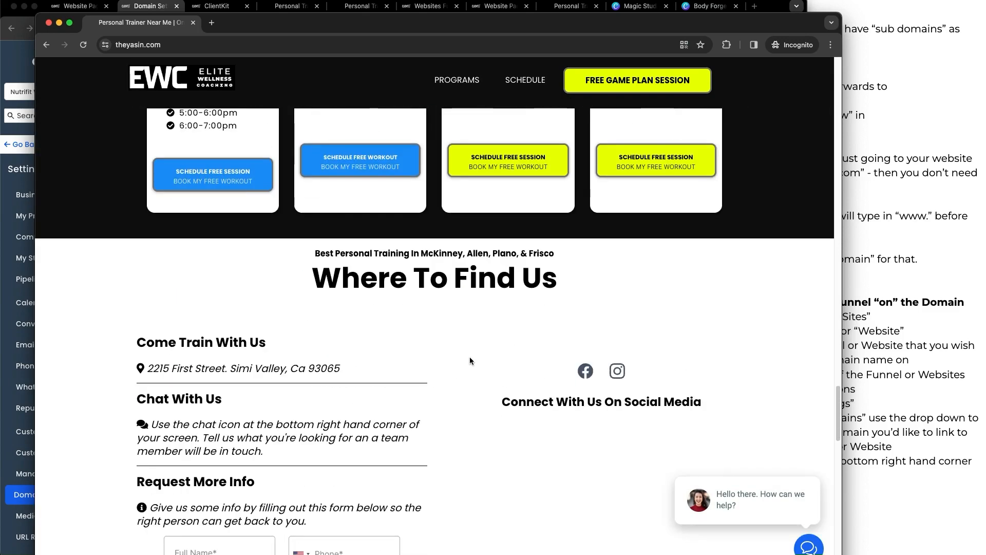
scroll(187, 158, up, 15)
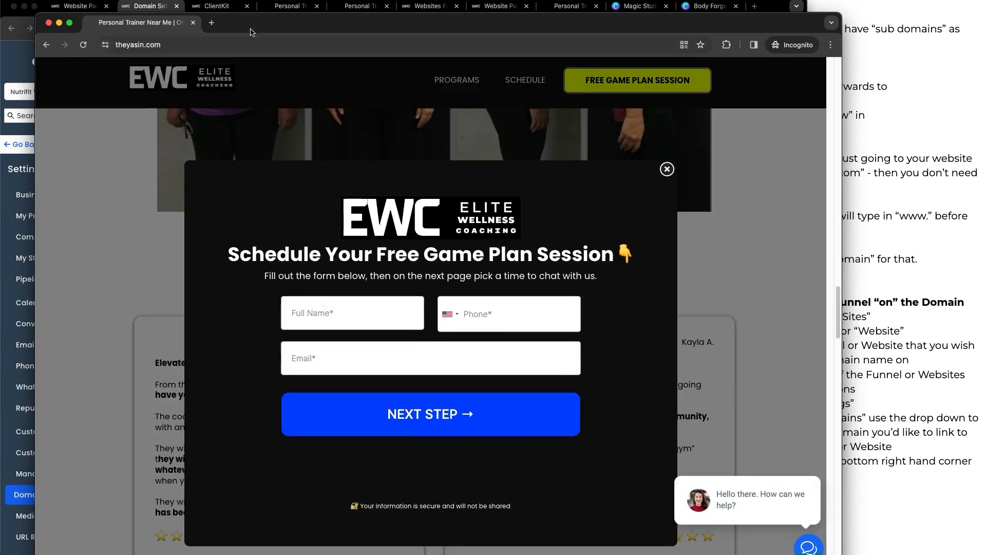
drag(252, 21, 333, 61)
click(274, 61)
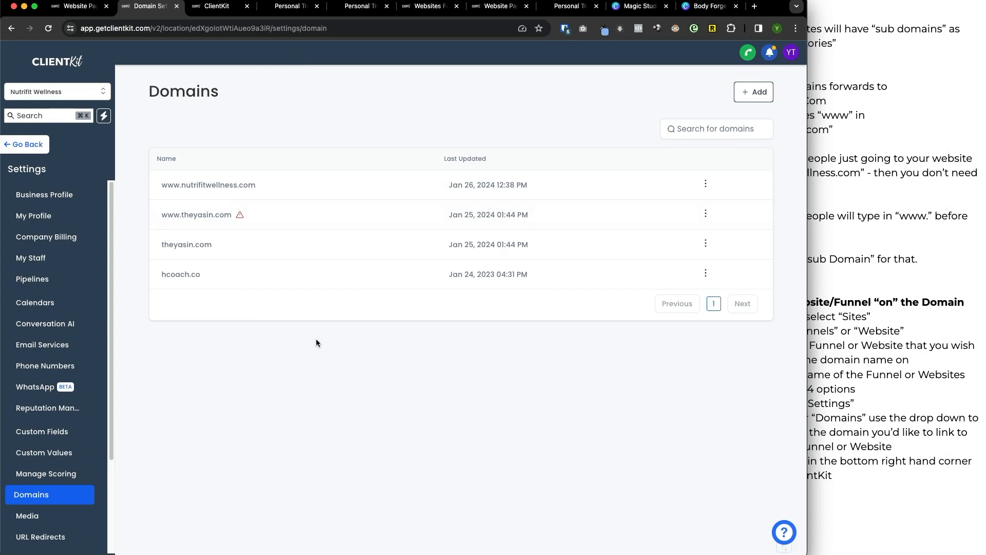
Review the default page and 404/error page assigned to theyasin.com and close its settings without changes.
drag(183, 245, 231, 248)
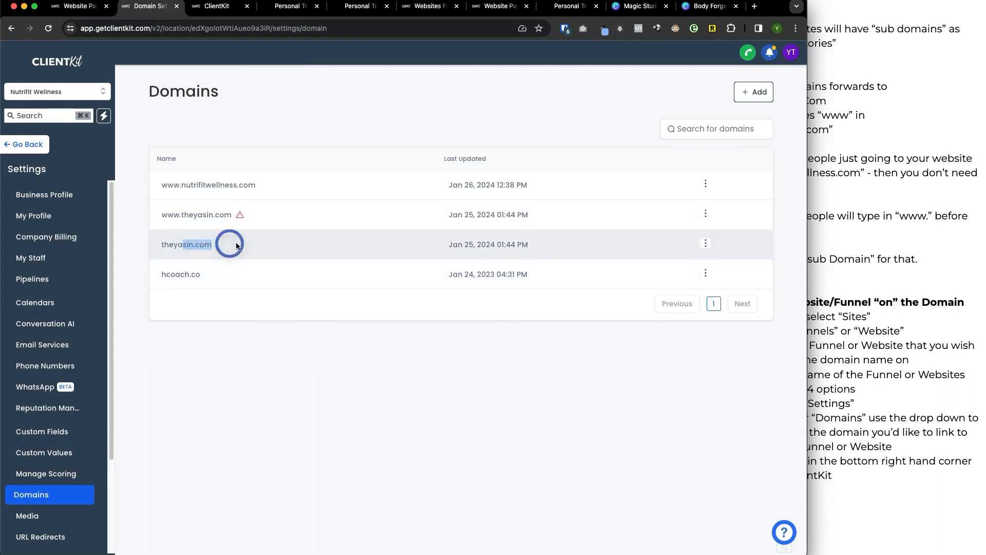
click(303, 374)
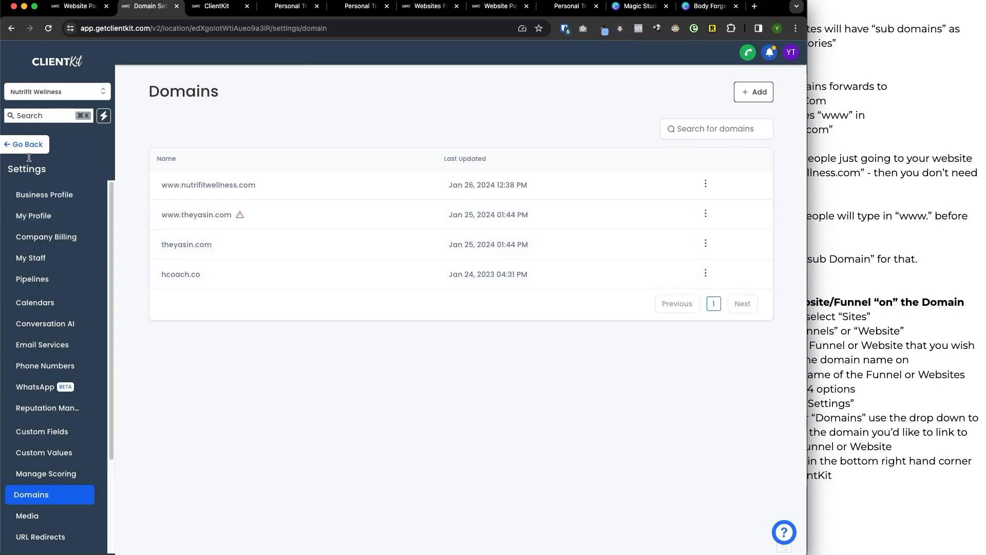
drag(157, 246, 258, 243)
click(705, 243)
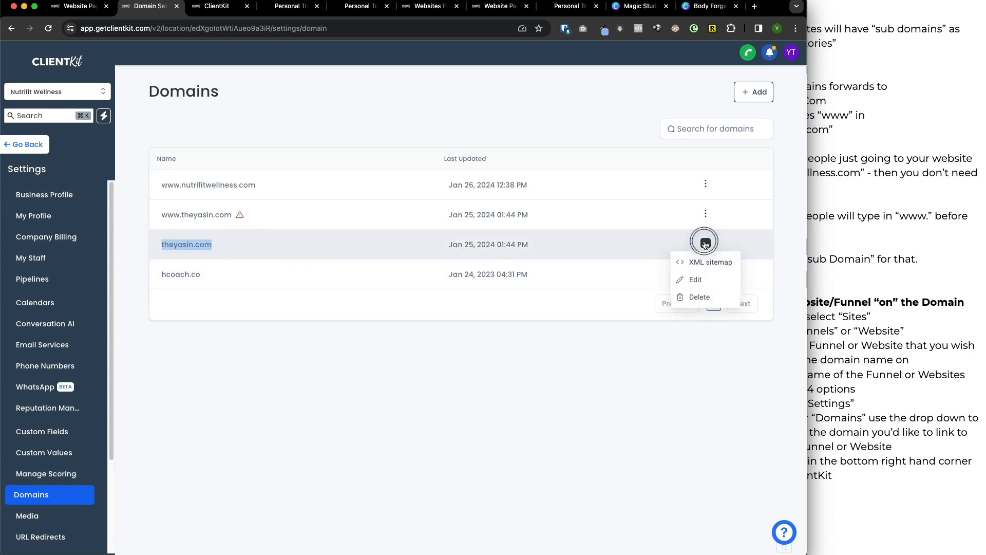
click(702, 280)
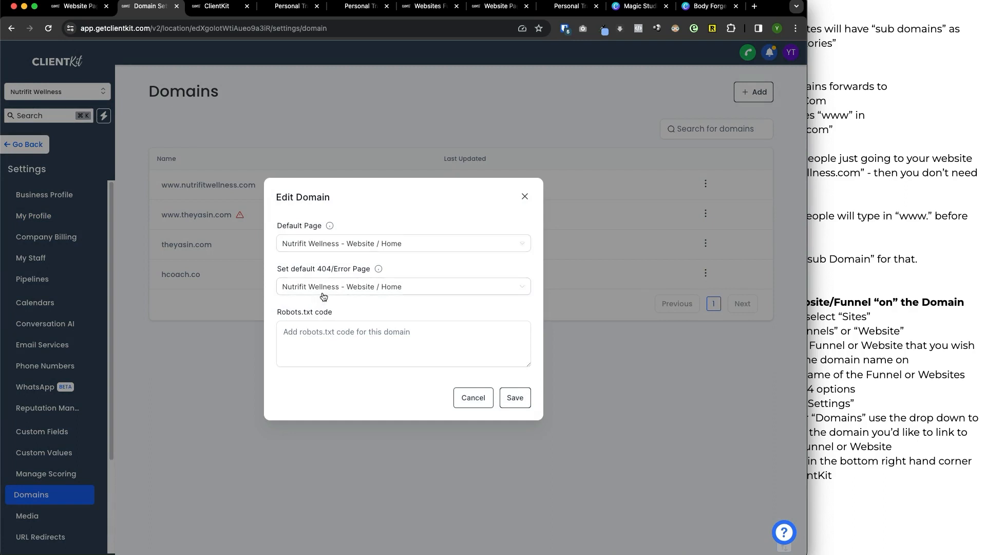
click(525, 196)
View the XML sitemap options for theyasin.com and close them without selecting any funnels.
click(705, 243)
click(704, 261)
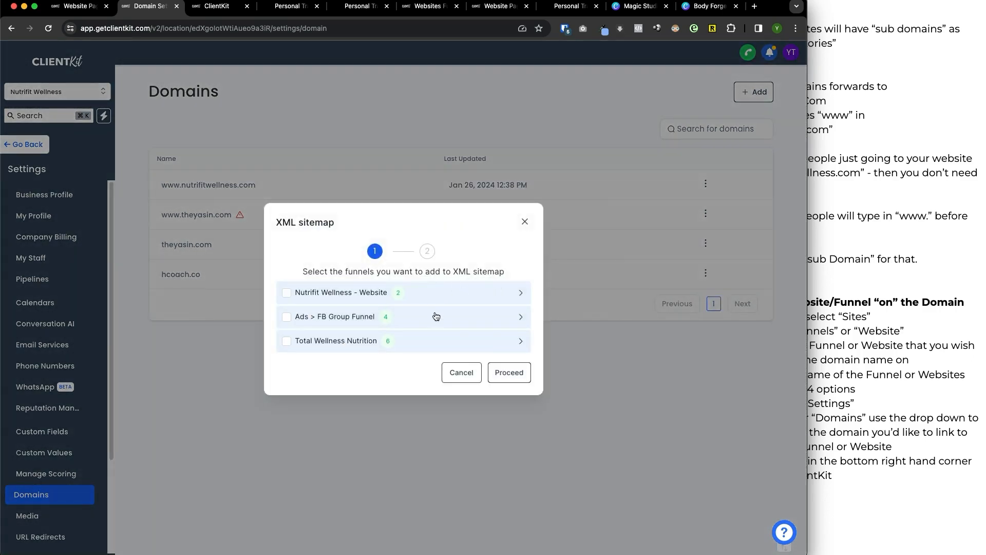
click(525, 221)
Go back to the Nutrifit Wellness website and compare the path in its settings with the Home page's path.
click(36, 146)
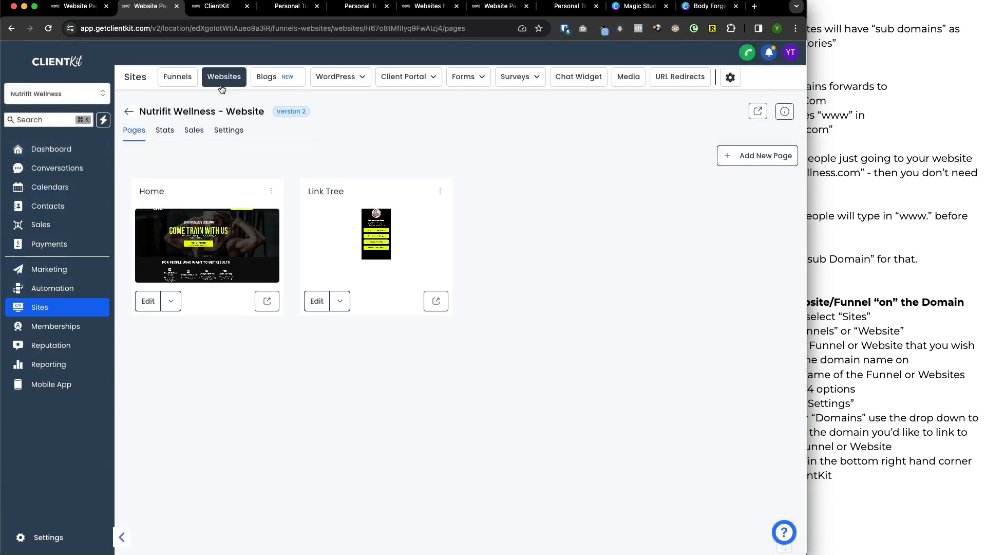
click(227, 131)
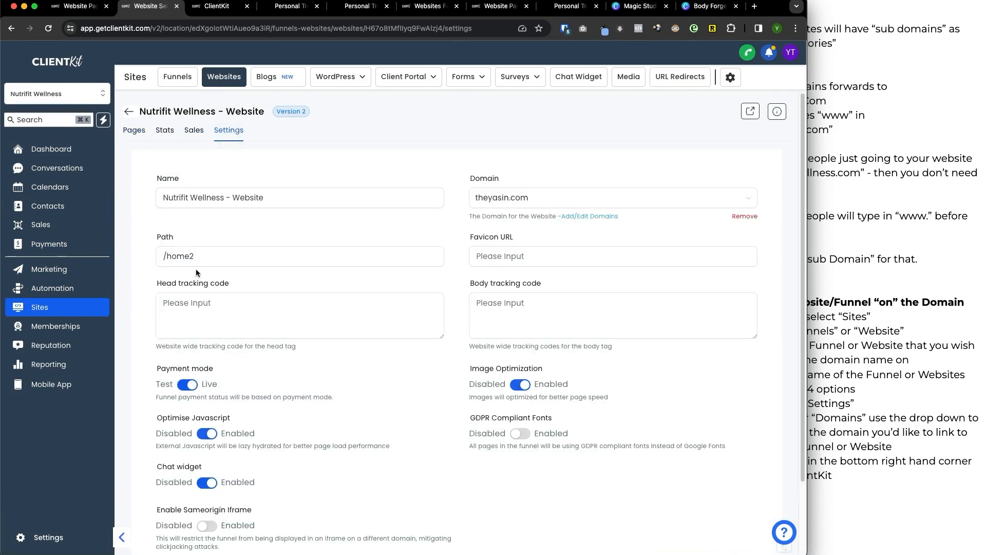
click(134, 135)
click(270, 190)
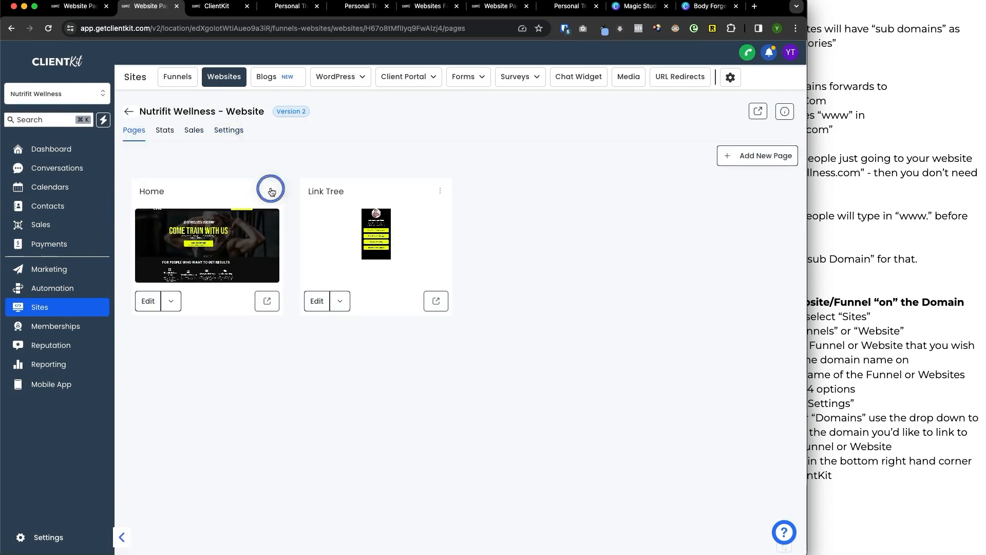
click(273, 123)
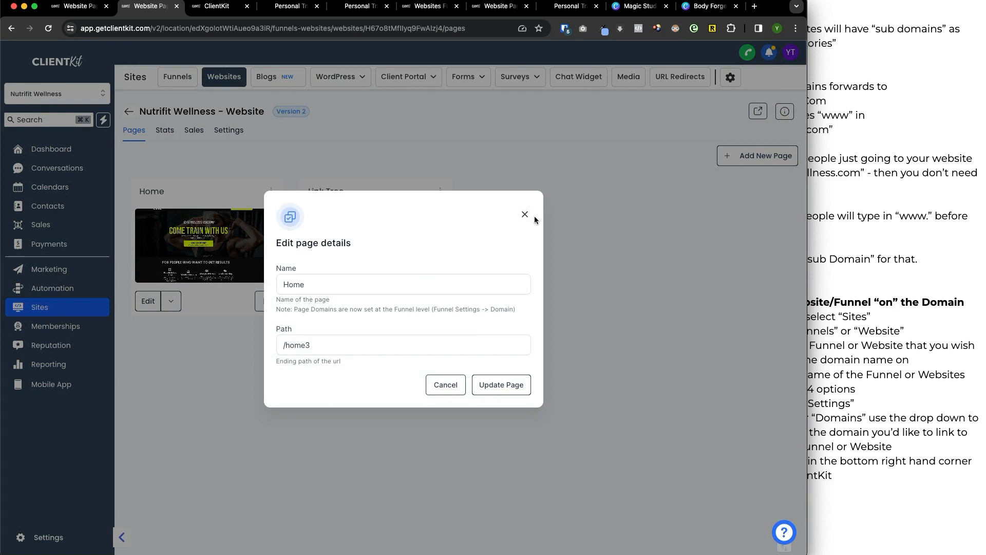
click(525, 217)
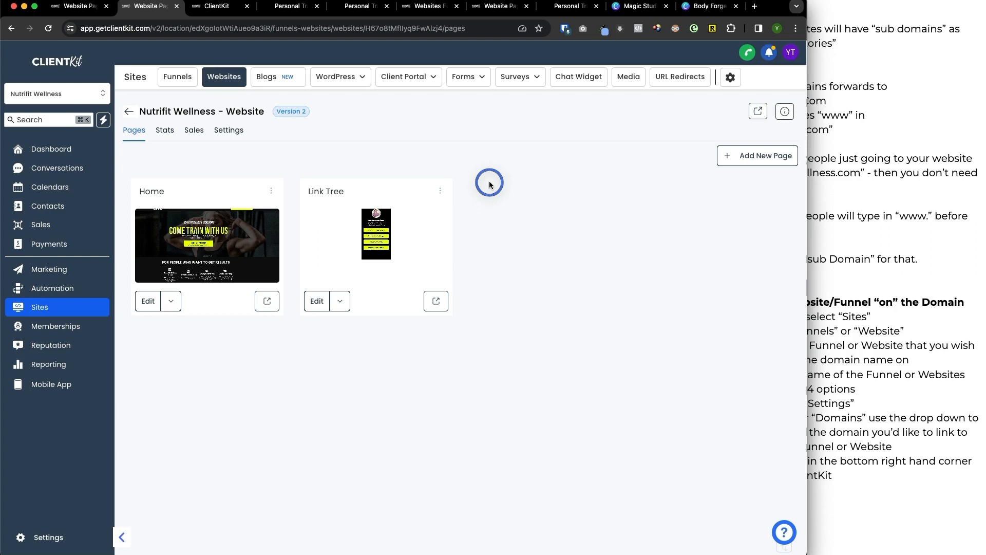
Open the Home page of the Nutrifit Wellness website for editing in a new tab.
click(170, 308)
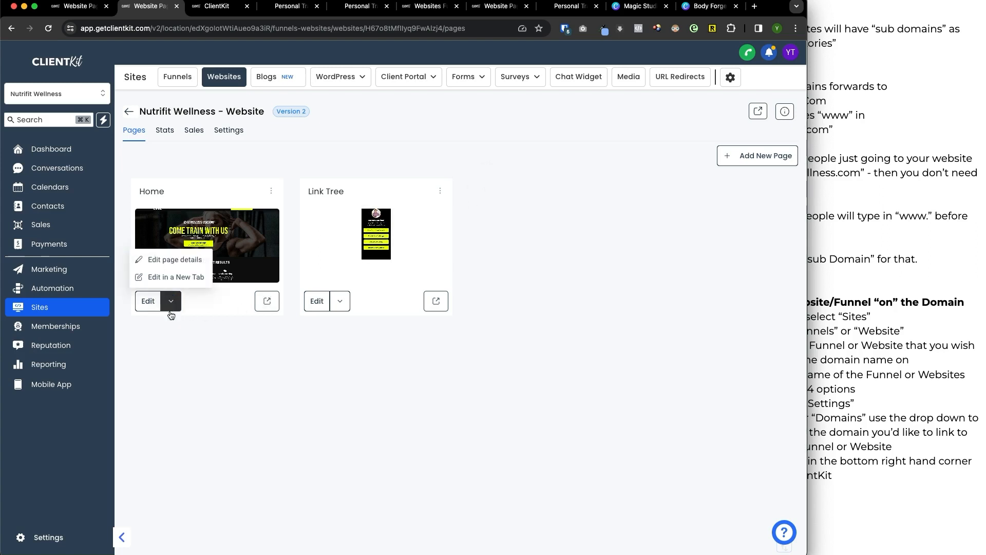
click(175, 277)
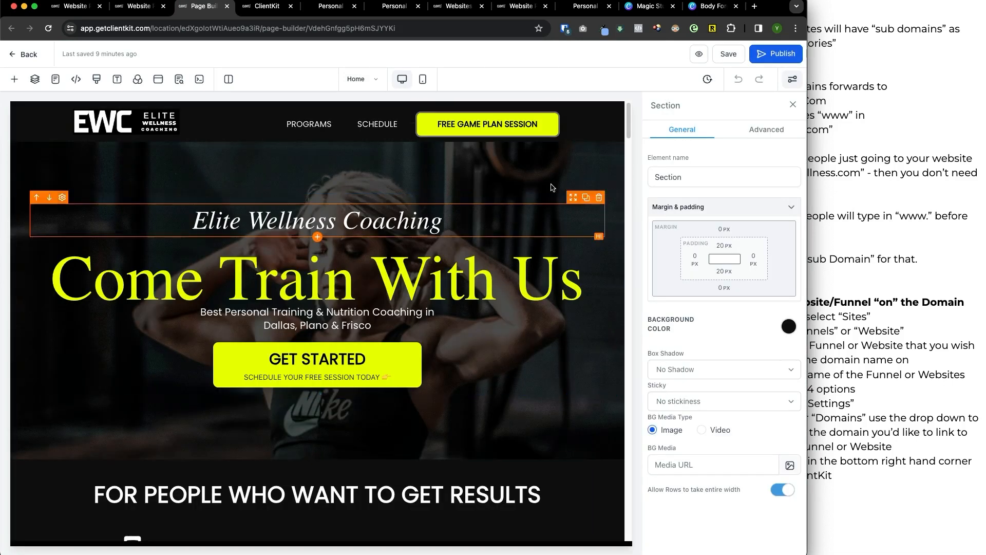
Update the Home page's SEO metadata, then save and publish the page and return to the website's page list.
click(762, 58)
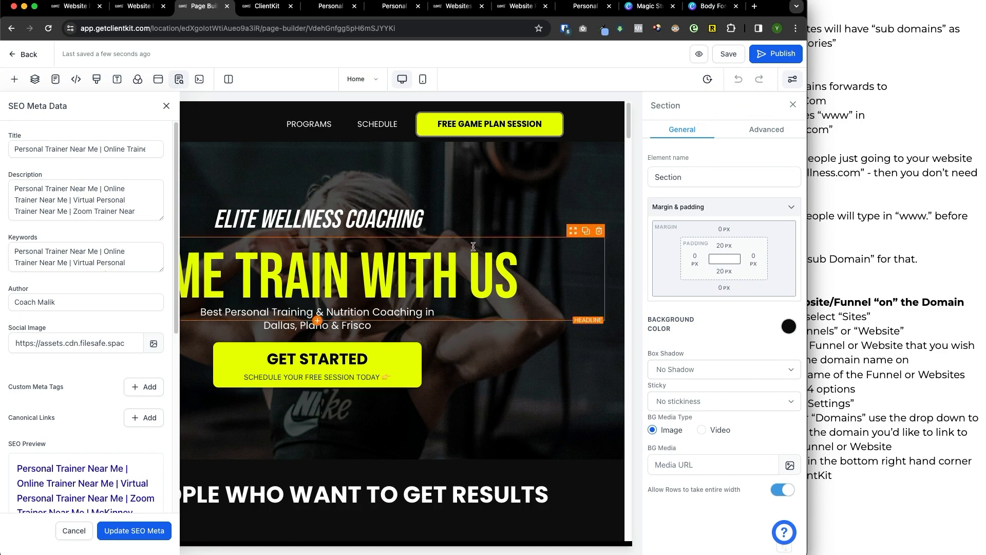
click(123, 531)
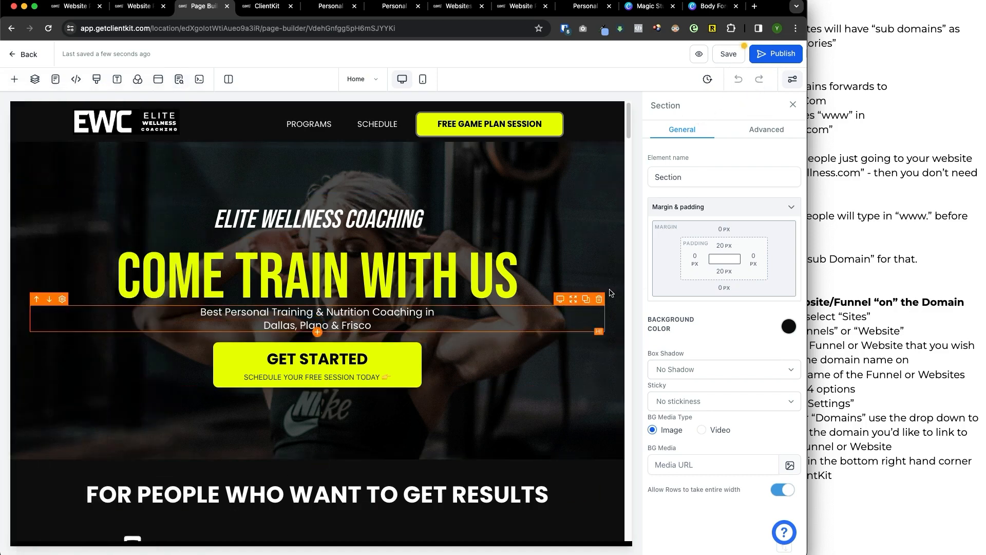
click(729, 54)
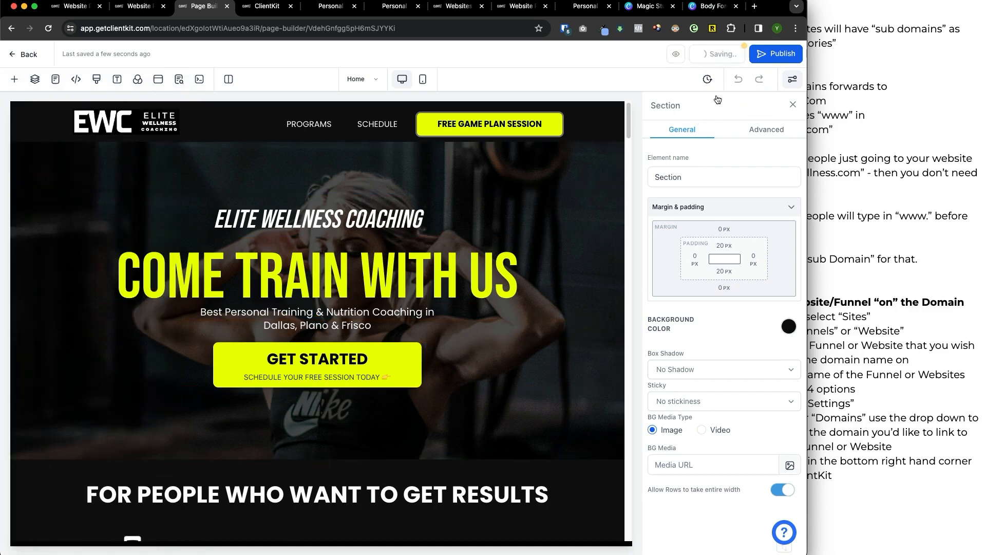
click(775, 54)
click(683, 174)
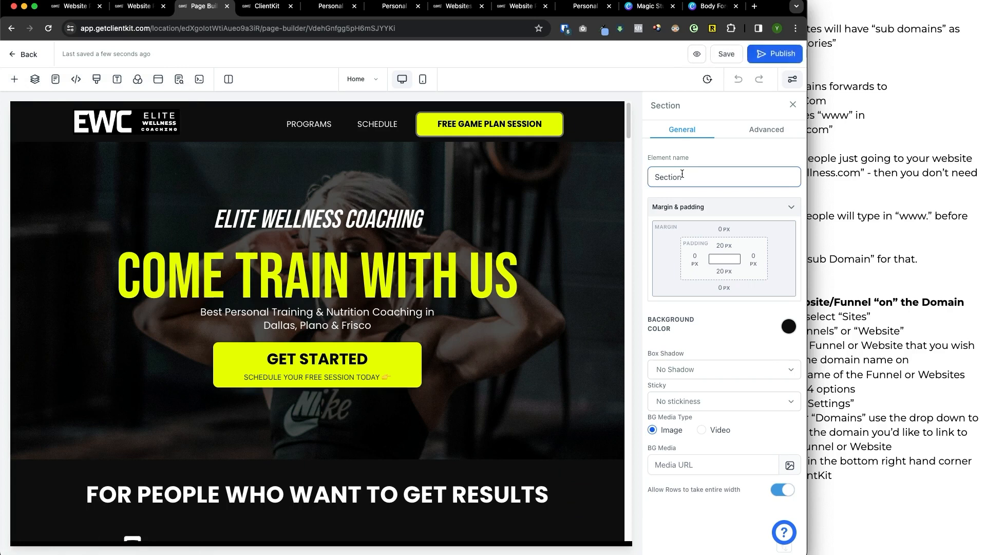
click(25, 59)
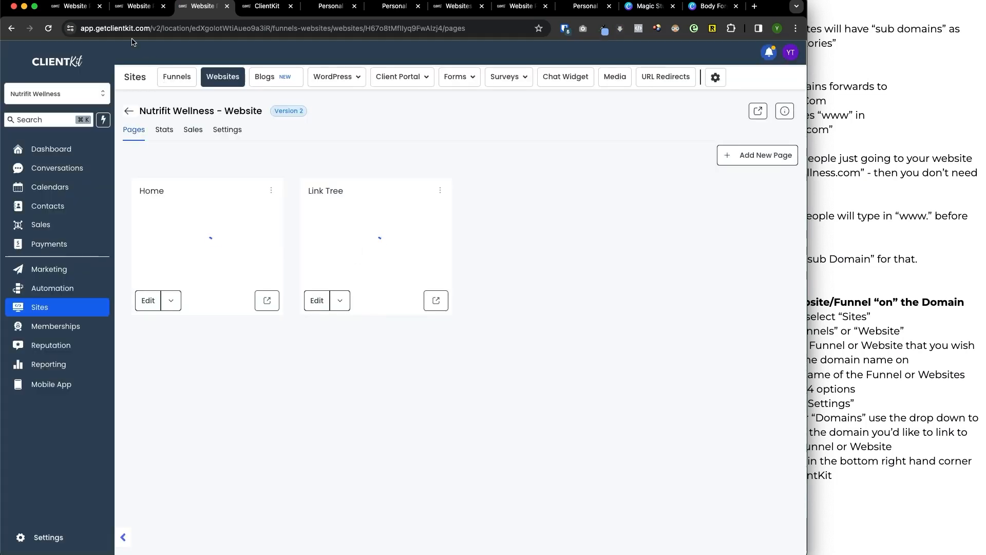
Compare the path in the Ads > FB Group Funnel settings with the URL of its FB Group Landing Page step.
click(177, 77)
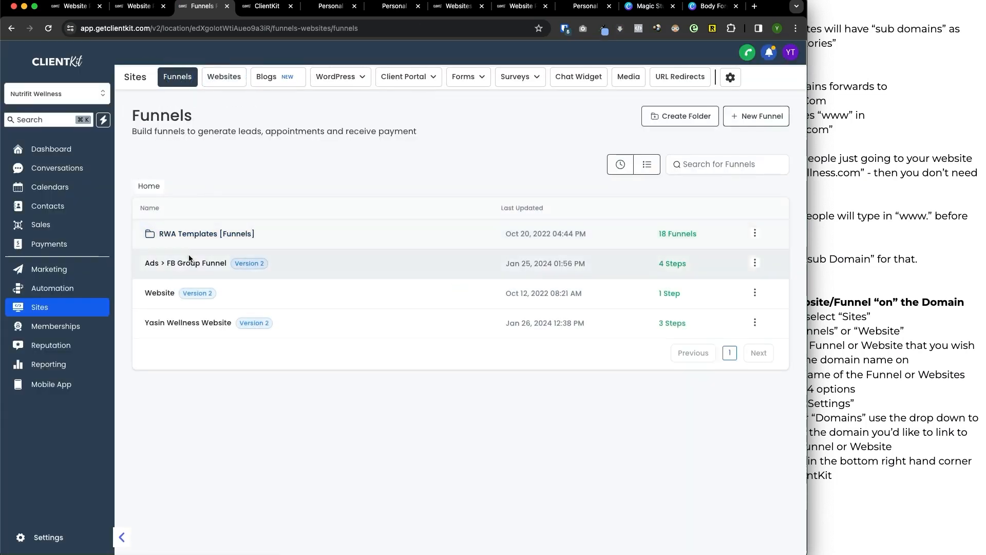
click(188, 265)
click(226, 130)
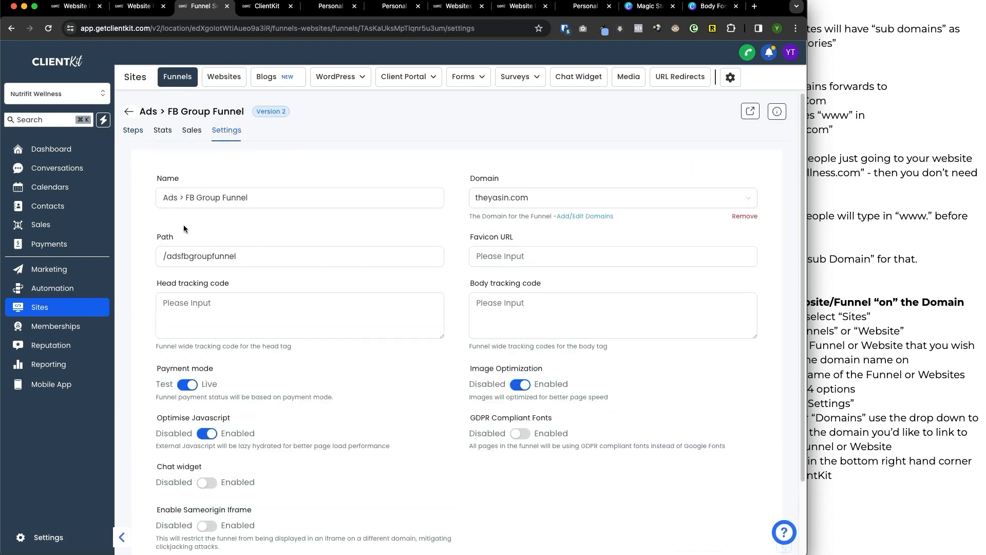
double_click(231, 256)
click(132, 129)
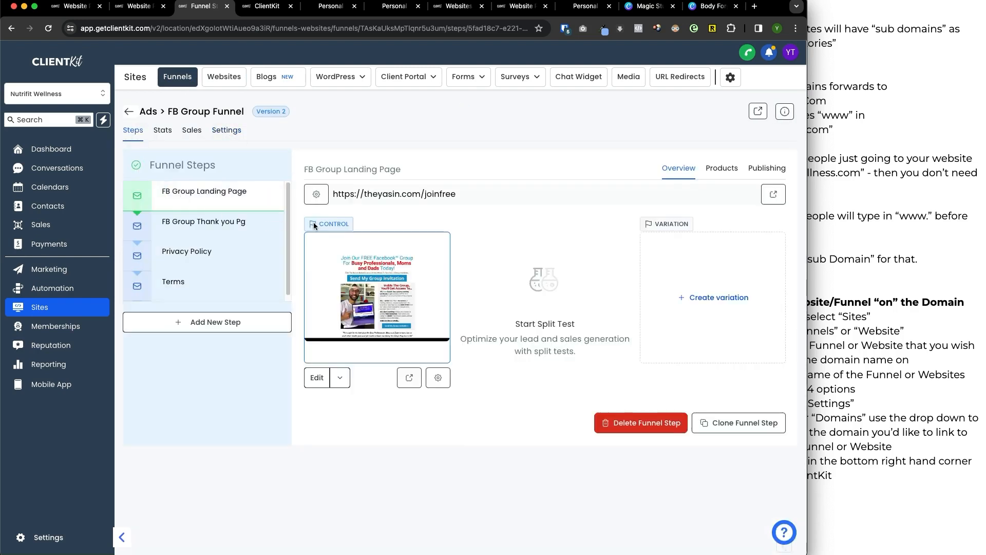
double_click(423, 198)
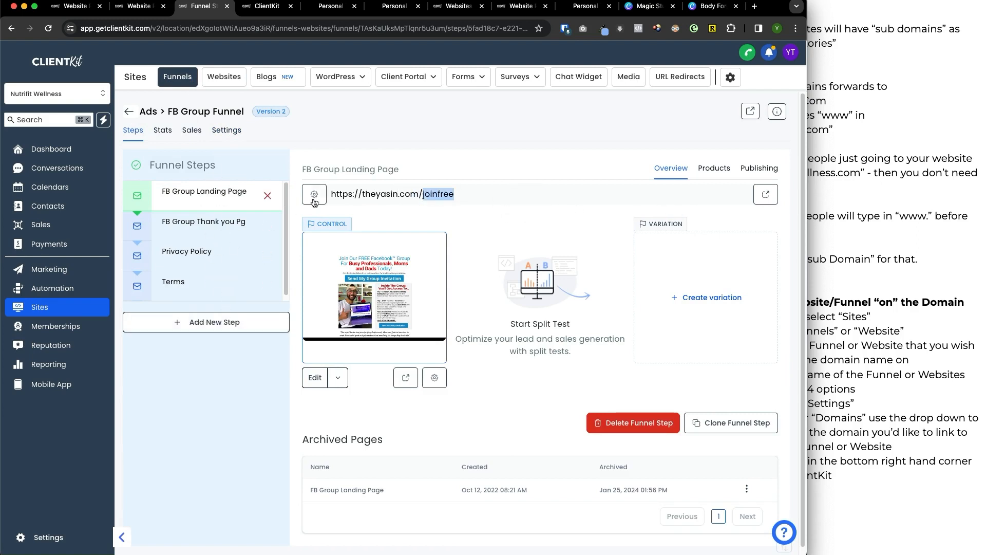
Review the FB Group Landing Page's step URL and its page path, closing the page details without changes.
click(753, 171)
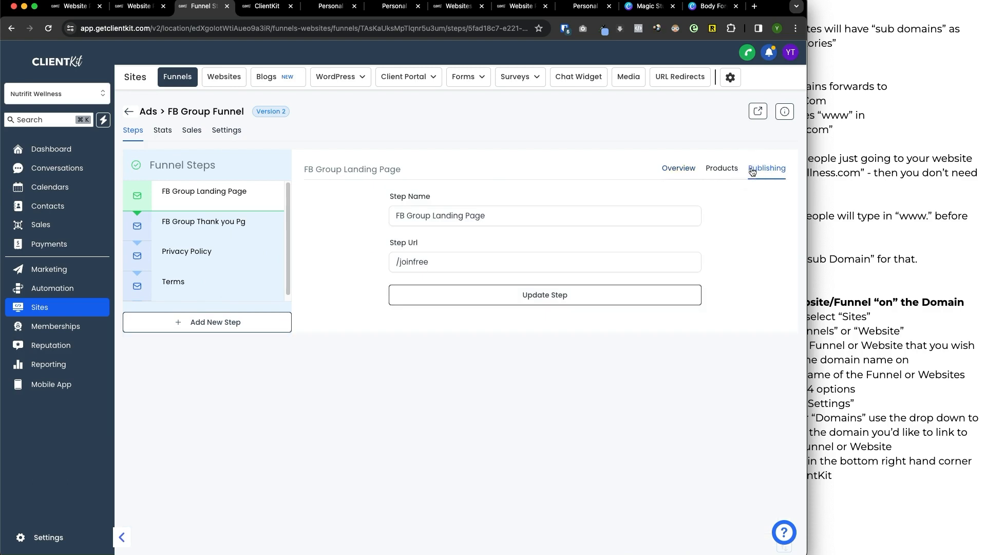
click(679, 170)
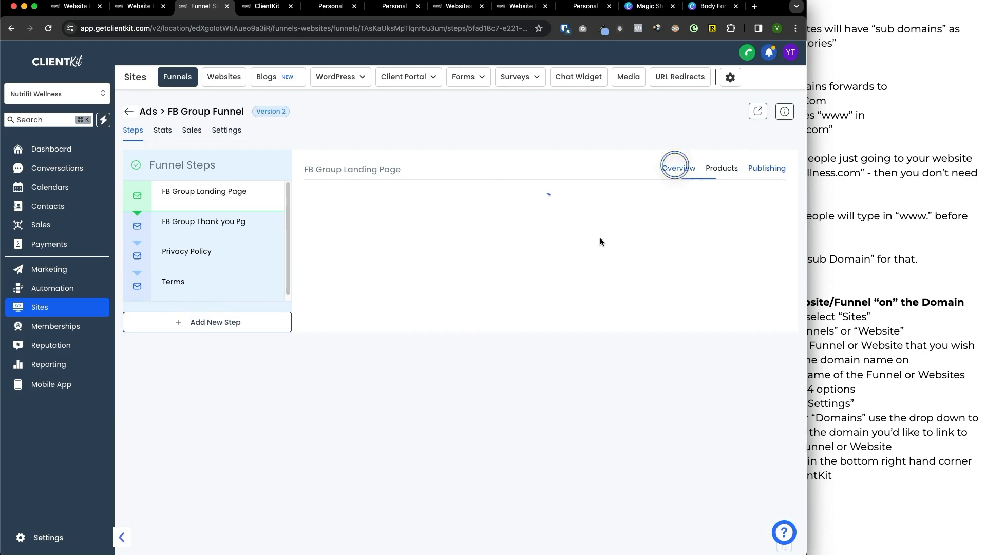
click(436, 377)
click(308, 345)
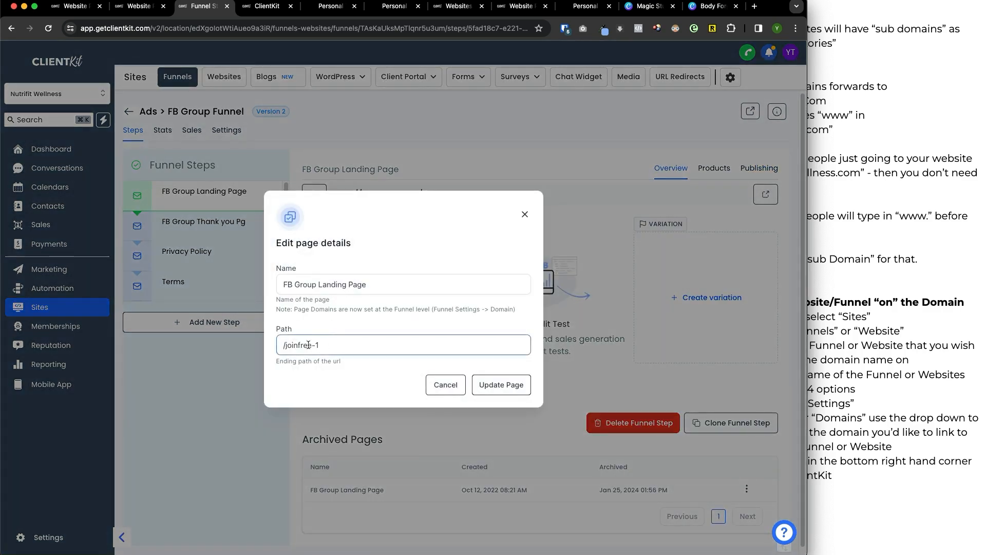
click(525, 214)
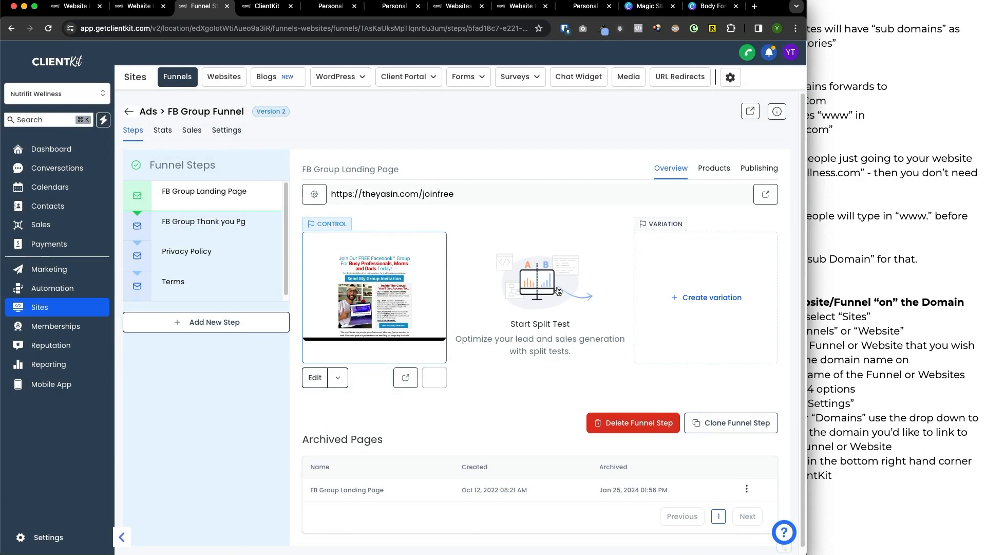
click(846, 297)
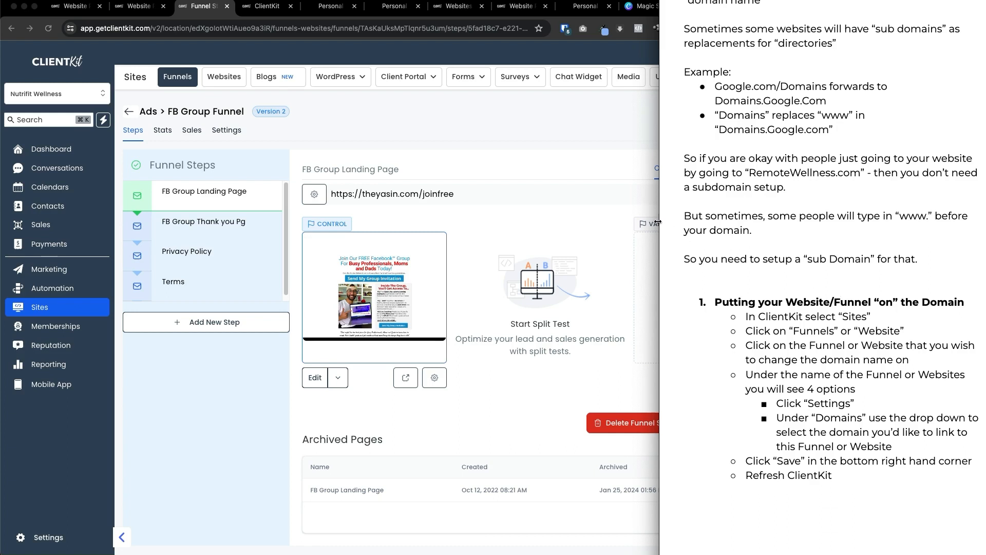
click(549, 154)
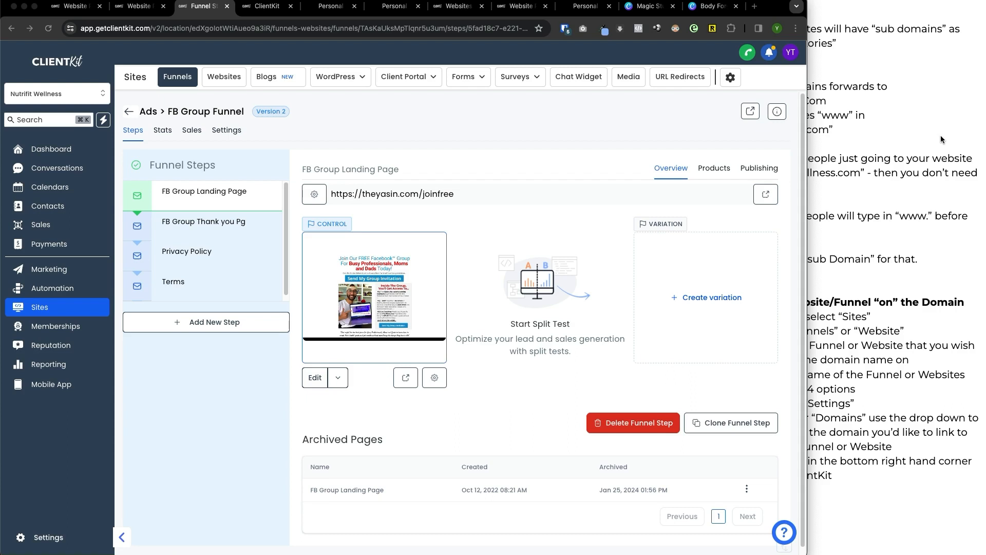
click(575, 146)
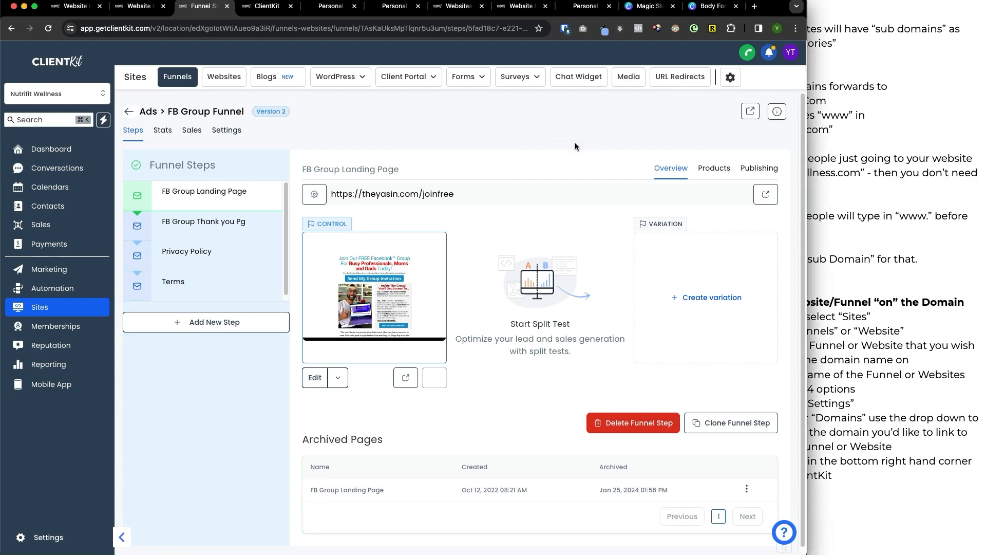
Return to the Websites list and open the pages of the Nutrifit Wellness website.
click(224, 77)
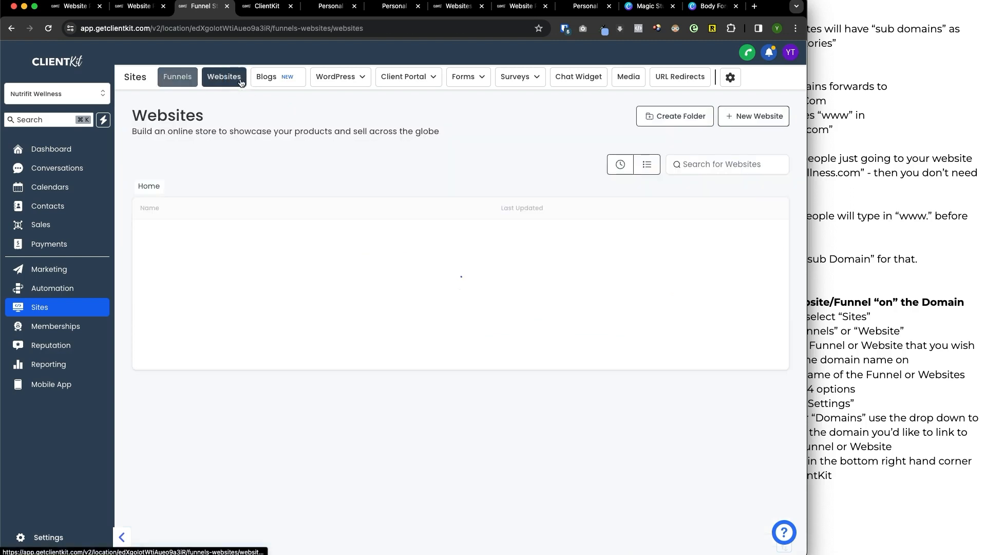
click(221, 233)
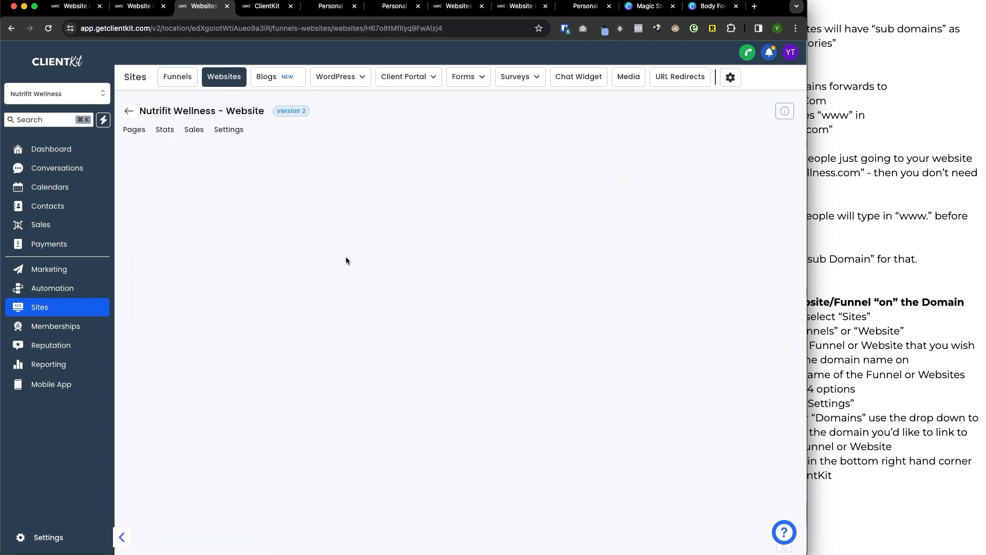
click(571, 228)
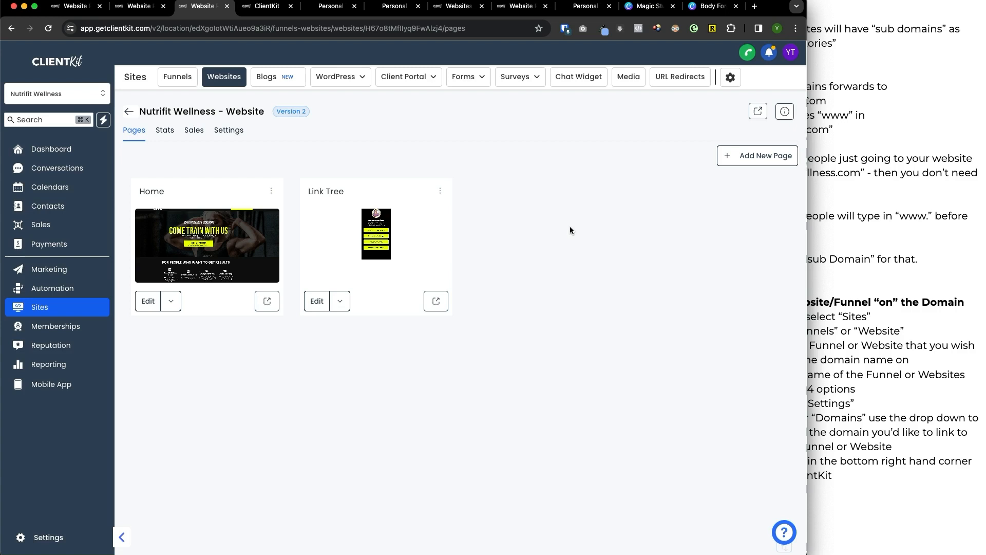
Switch to the guide document and go to the "Publishing Your Website Live" section.
click(808, 293)
scroll(848, 303, down, 10)
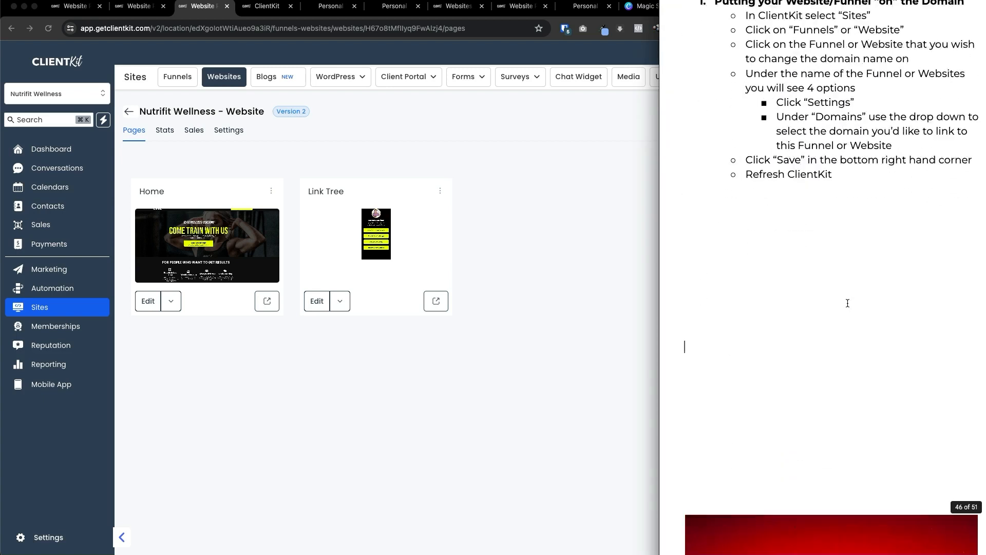
scroll(847, 303, down, 2)
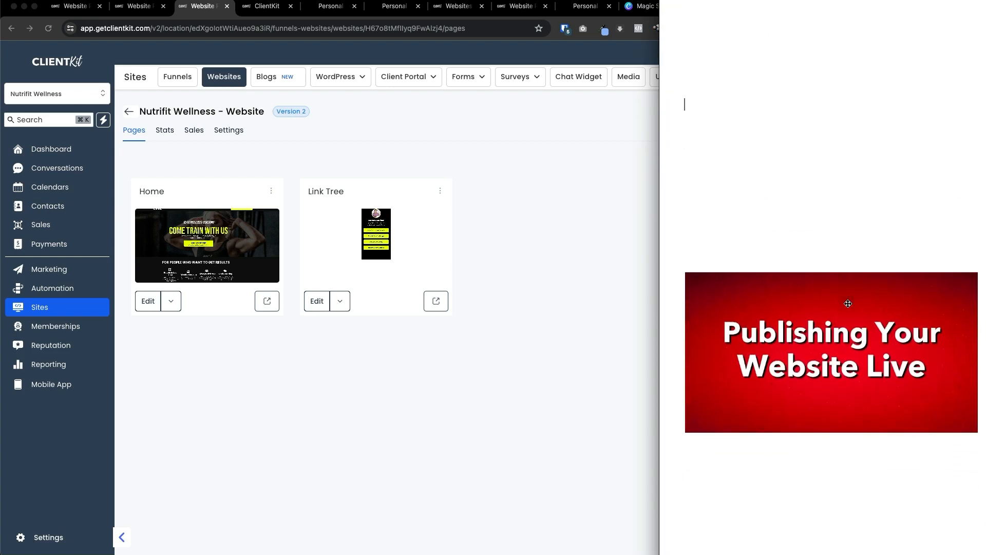
Switch back to ClientKit, view the support widget's help options and close it.
click(632, 324)
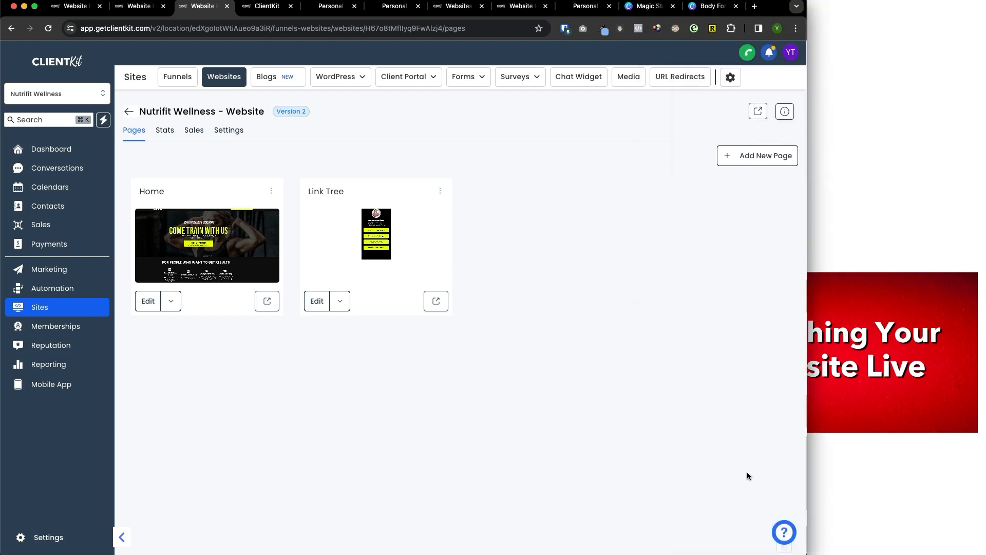
click(784, 534)
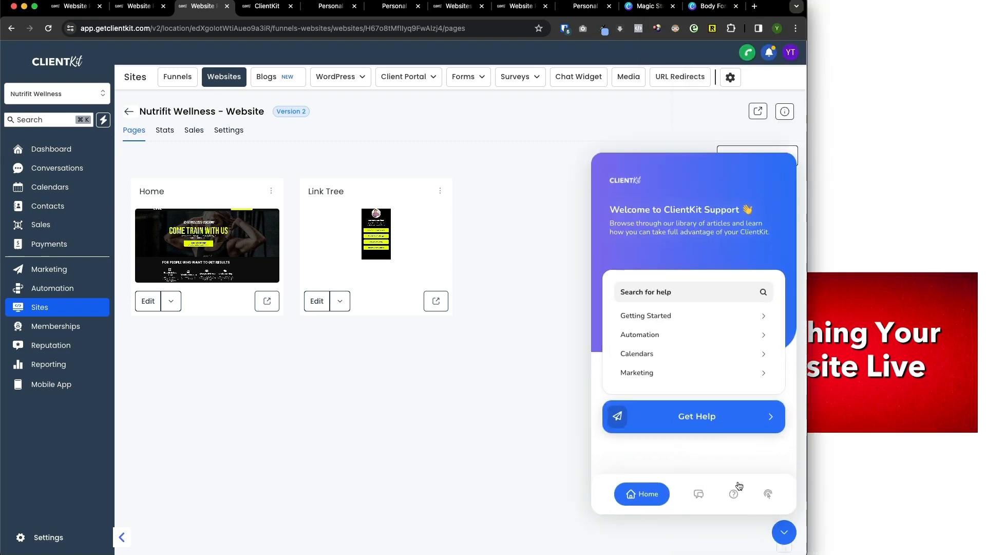
click(785, 534)
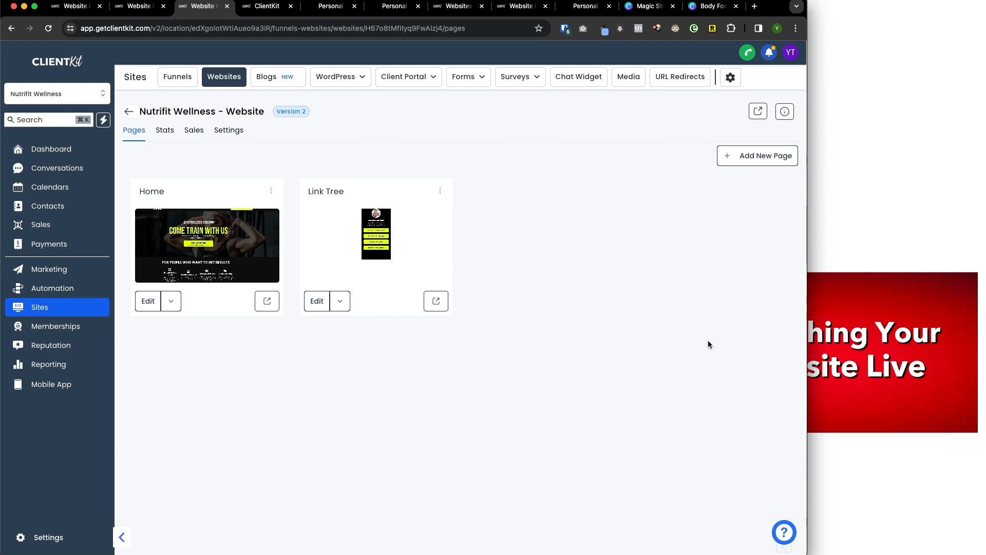